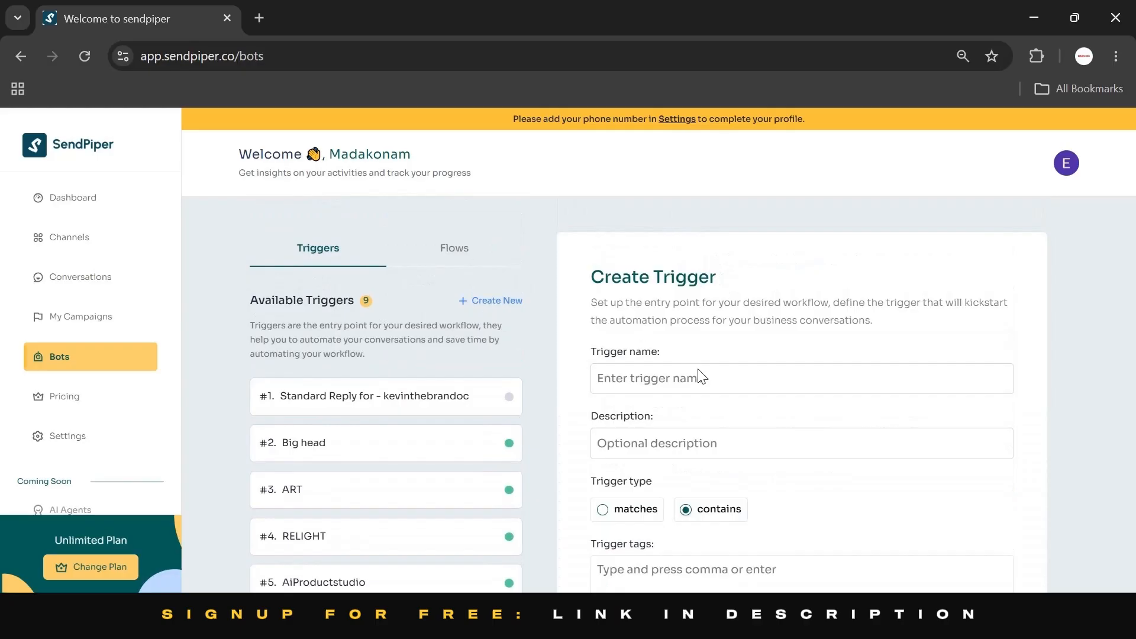
Name the new trigger Upscale and enter None as its description
{"action": "left_click", "coordinate": [704, 377]}
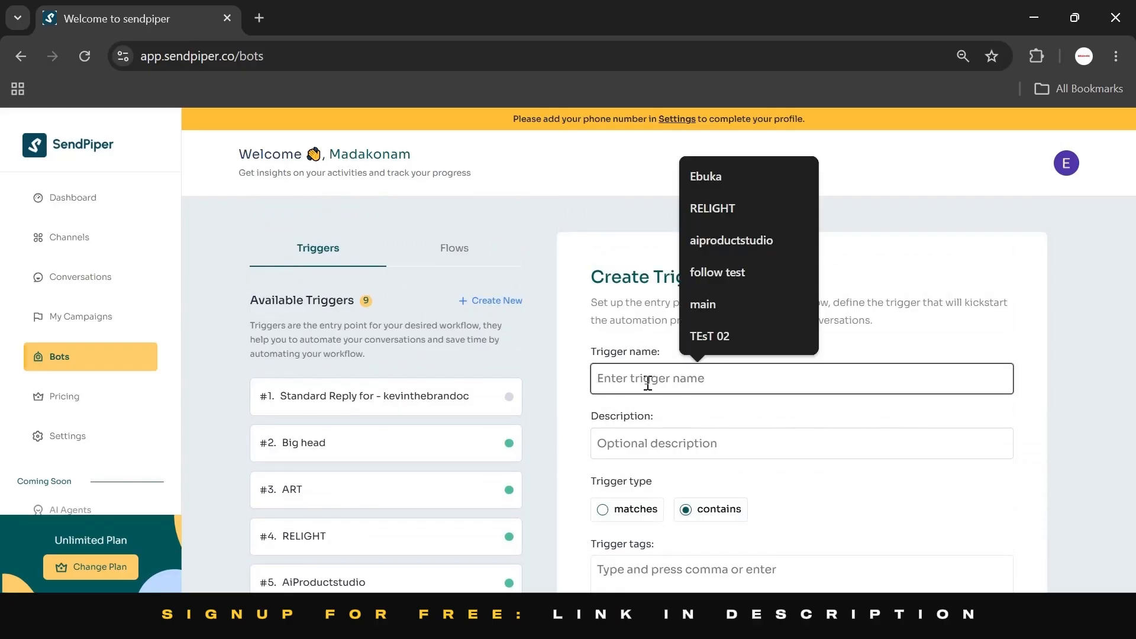
{"action": "type", "text": "Upscale"}
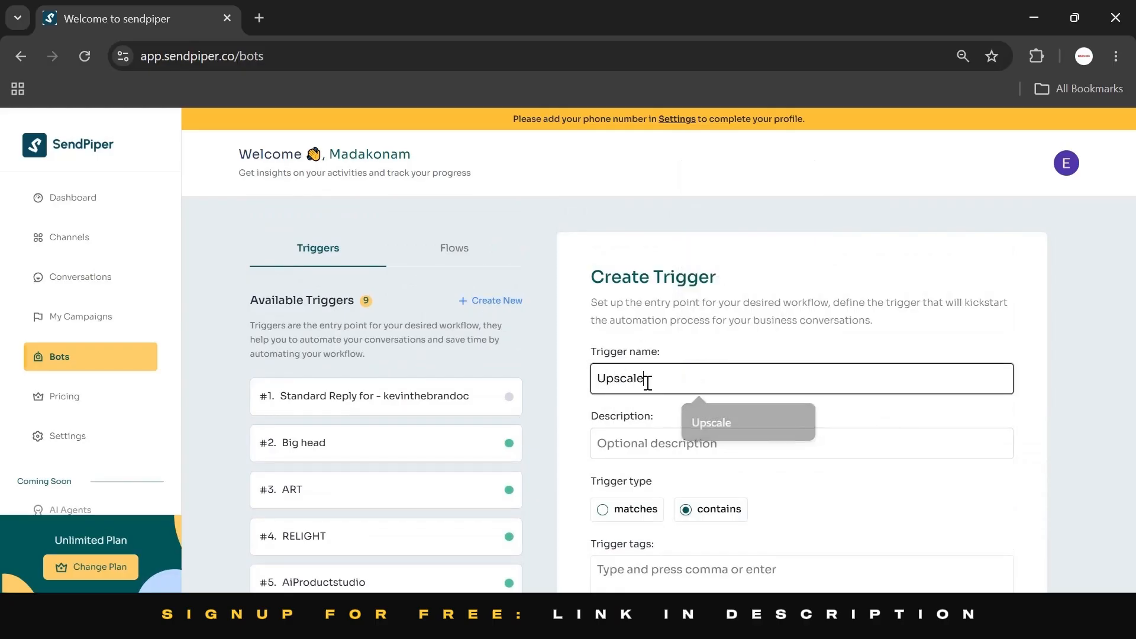
{"action": "left_click", "coordinate": [658, 445]}
{"action": "type", "text": "None"}
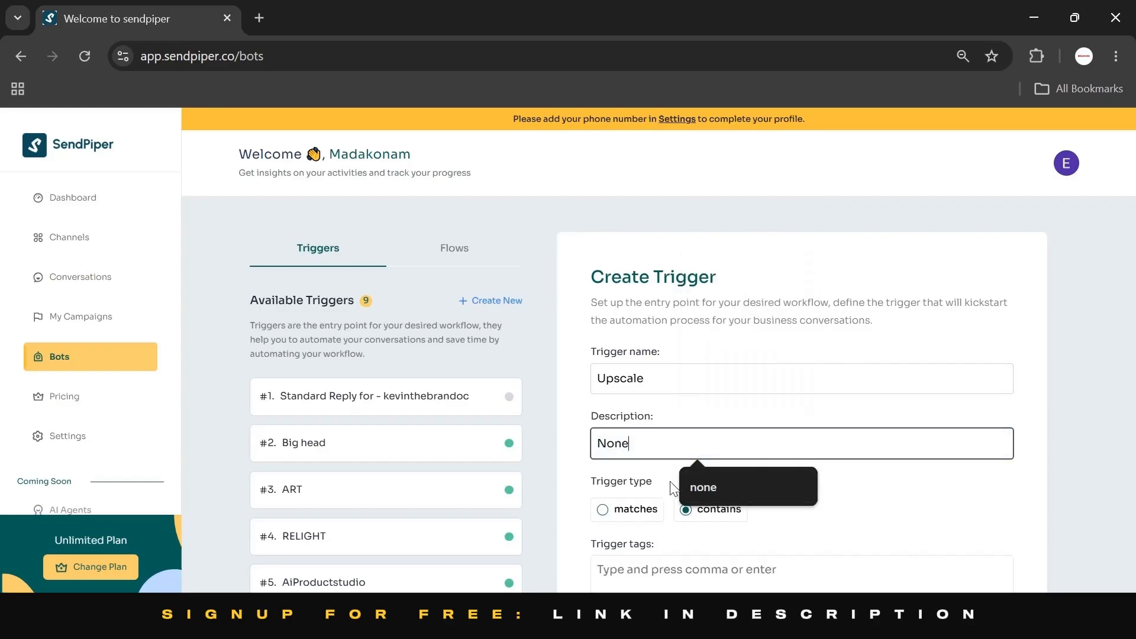
{"action": "left_click", "coordinate": [870, 482]}
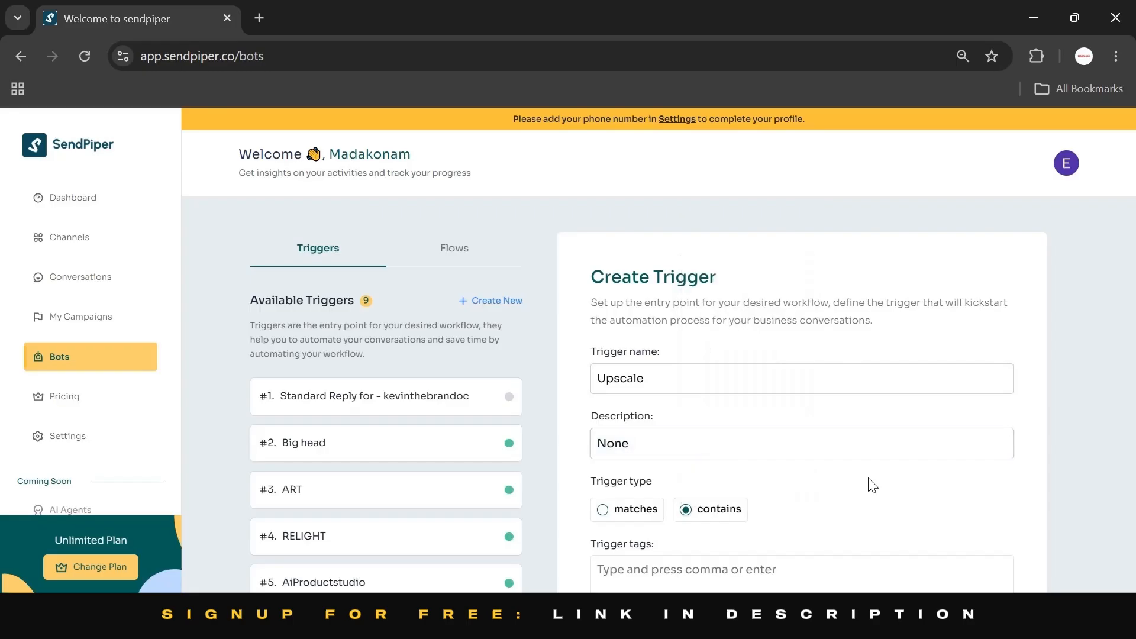
Enter Upscale, image and word as the trigger tags
{"action": "scroll", "coordinate": [869, 481], "scroll_direction": "down", "scroll_amount": 2}
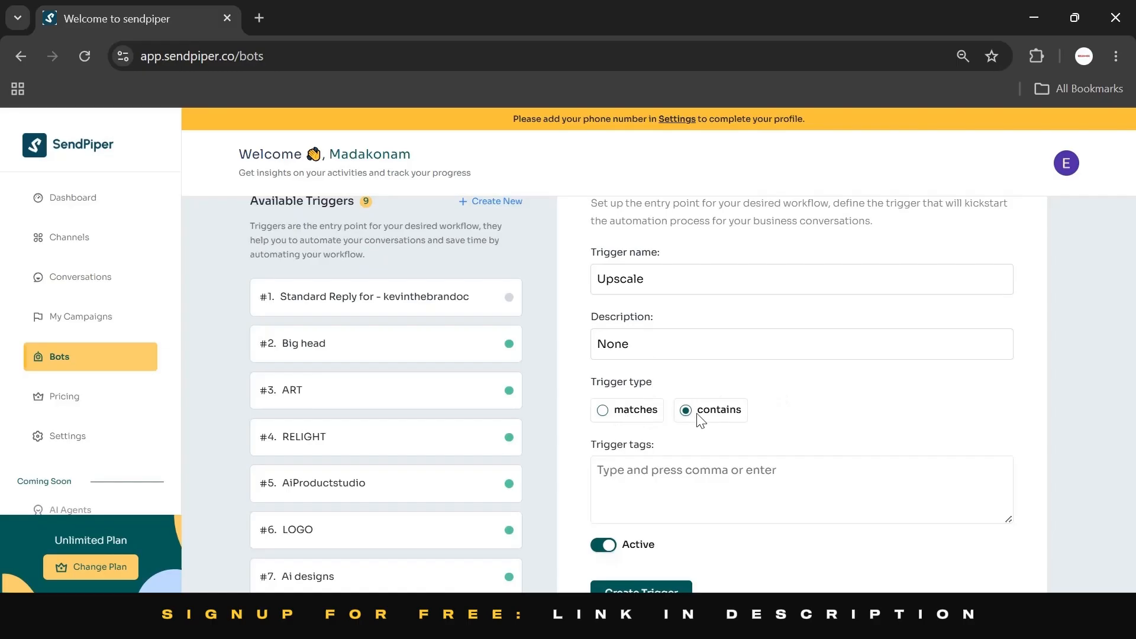
{"action": "left_click", "coordinate": [661, 475]}
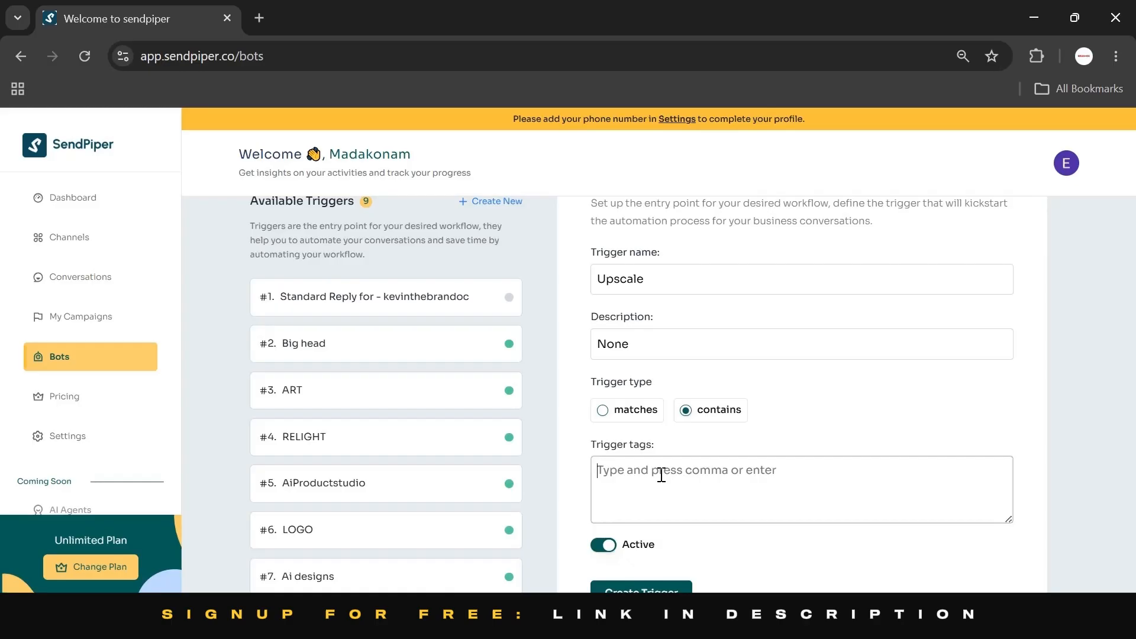
{"action": "type", "text": "Upsc"}
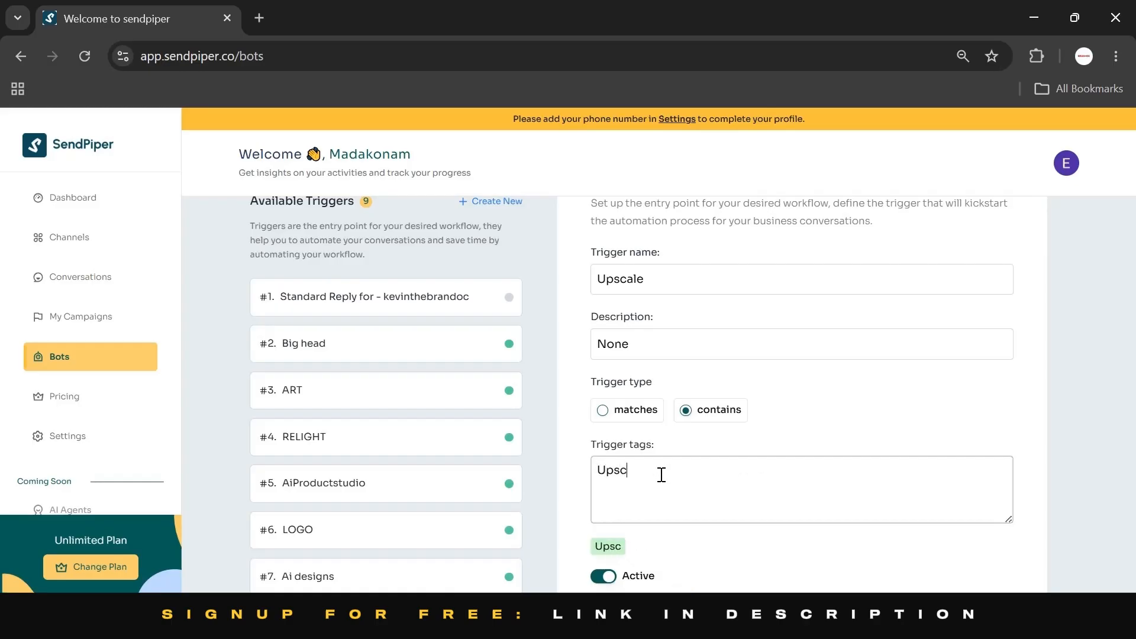
{"action": "type", "text": "ale, image, "}
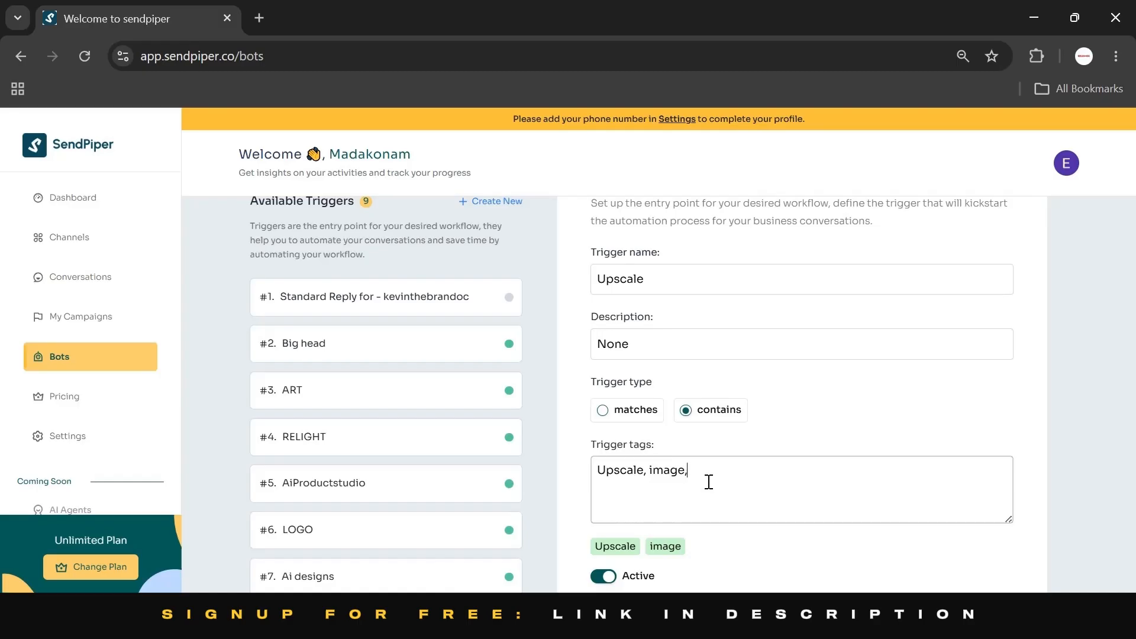
{"action": "type", "text": "word"}
Delete the extra tags image and word, keeping only the Upscale tag
{"action": "left_click_drag", "start_coordinate": [645, 472], "coordinate": [743, 471]}
{"action": "type", "text": "\\"}
{"action": "key", "text": "BackSpace"}
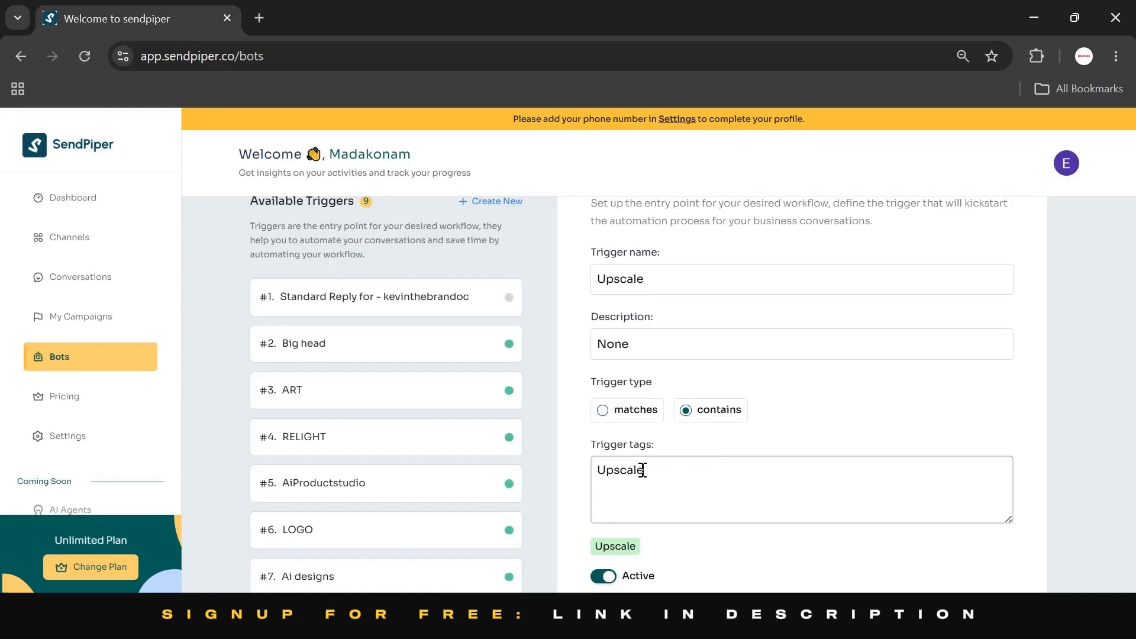
{"action": "mouse_move", "coordinate": [630, 470]}
{"action": "left_mouse_down"}
{"action": "mouse_move", "coordinate": [598, 470]}
{"action": "mouse_move", "coordinate": [642, 472]}
{"action": "left_mouse_up"}
{"action": "right_click", "coordinate": [615, 482]}
{"action": "key", "text": "Escape"}
{"action": "double_click", "coordinate": [614, 473]}
{"action": "left_click", "coordinate": [660, 485]}
Set the trigger type to contains and create the active trigger
{"action": "left_click", "coordinate": [607, 415]}
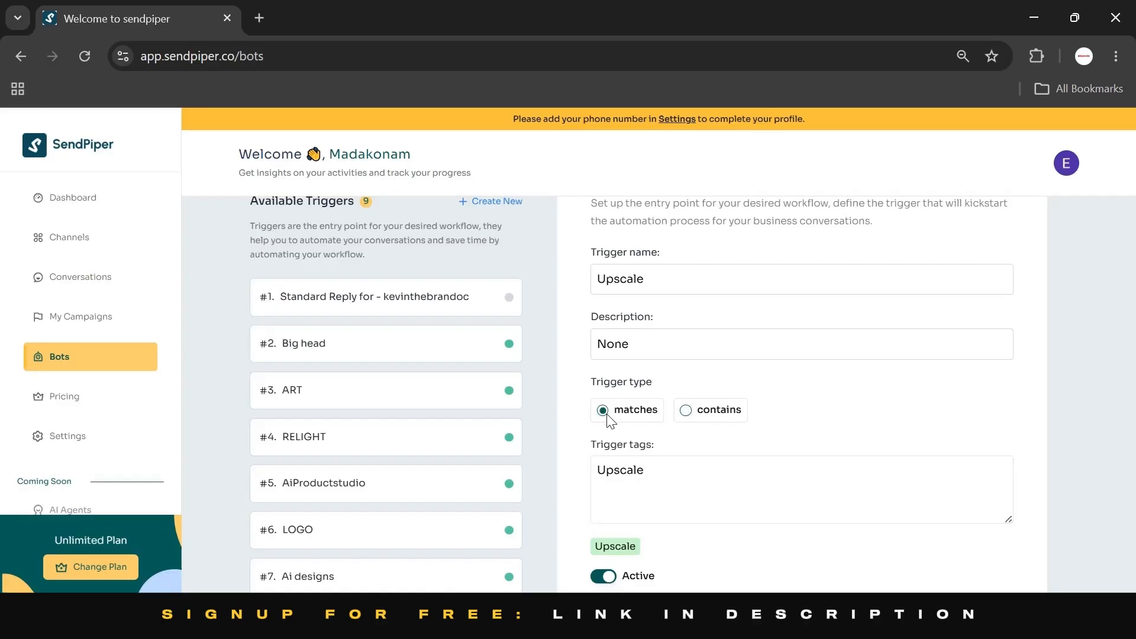
{"action": "left_click", "coordinate": [685, 411]}
{"action": "scroll", "coordinate": [692, 490], "scroll_direction": "down", "scroll_amount": 2}
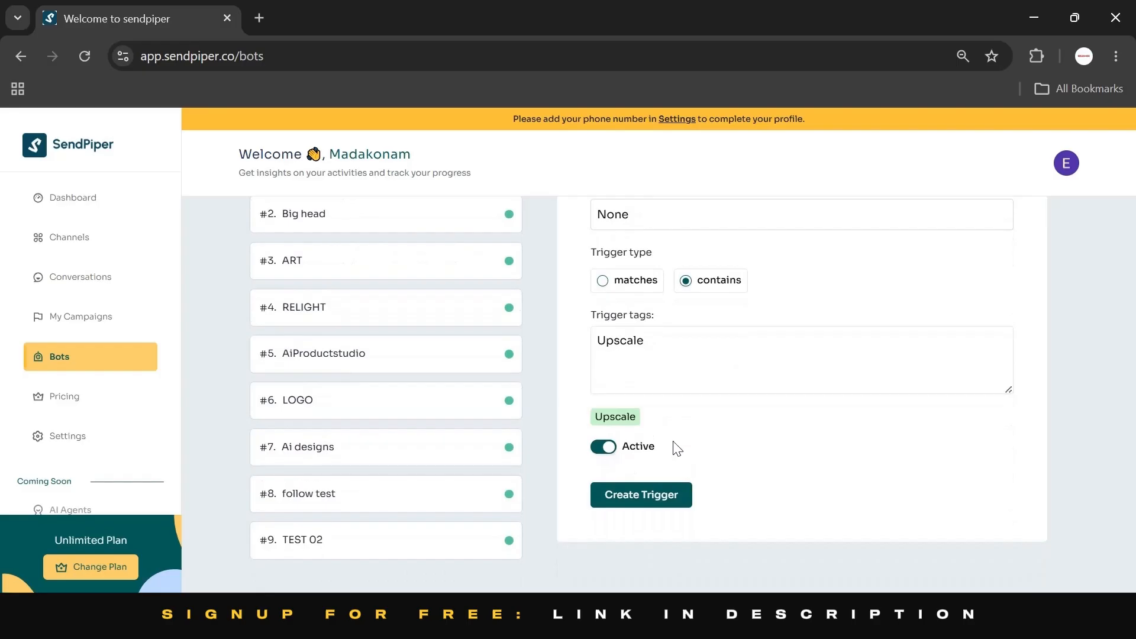
{"action": "scroll", "coordinate": [677, 449], "scroll_direction": "up", "scroll_amount": 4}
{"action": "scroll", "coordinate": [675, 449], "scroll_direction": "down", "scroll_amount": 5}
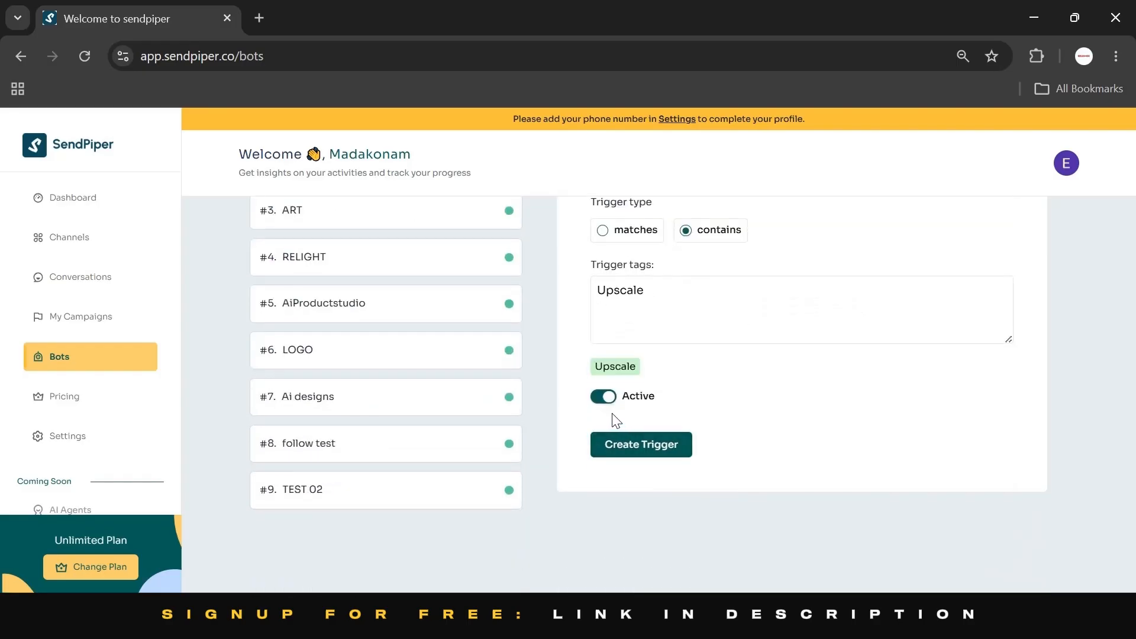
{"action": "left_click", "coordinate": [634, 449]}
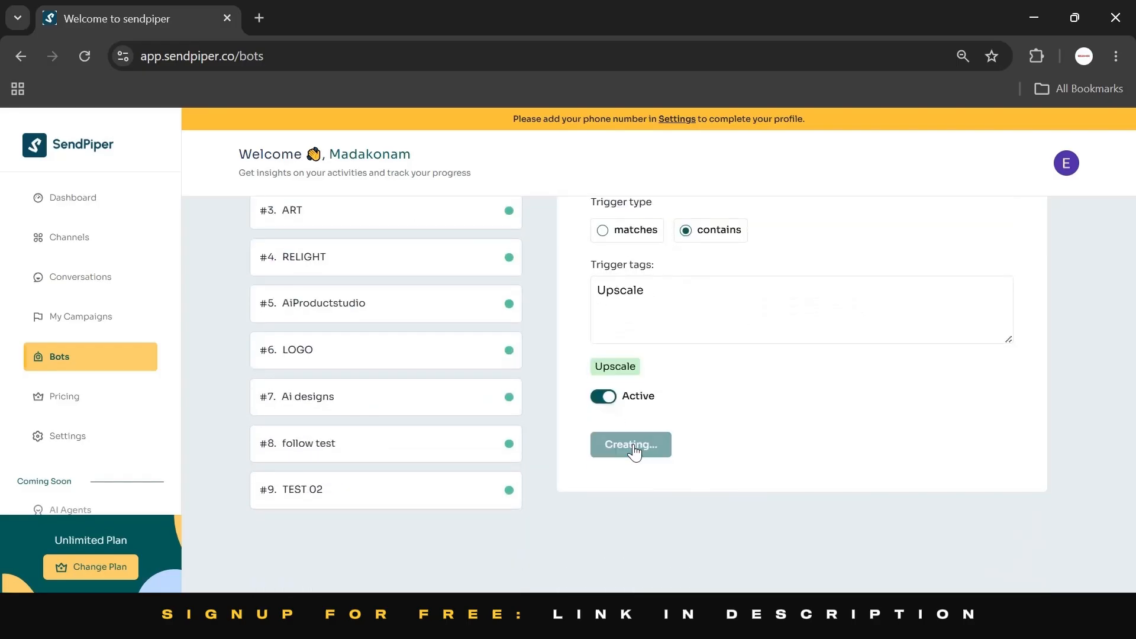
Start a new flow named Upscale with the description none
{"action": "scroll", "coordinate": [500, 435], "scroll_direction": "down", "scroll_amount": 1}
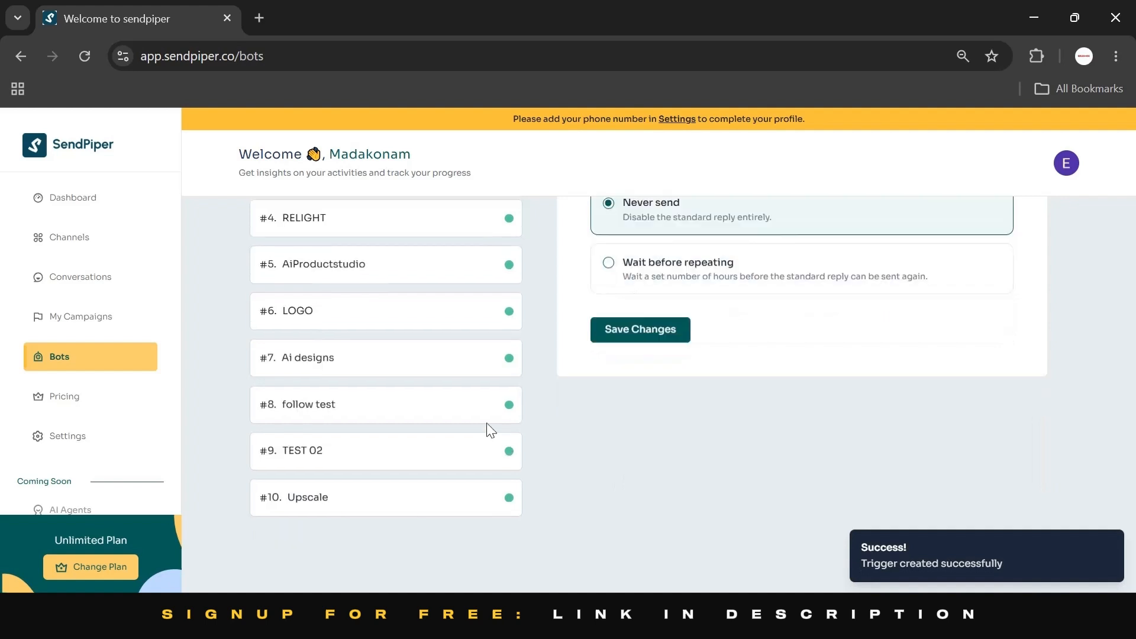
{"action": "scroll", "coordinate": [355, 503], "scroll_direction": "up", "scroll_amount": 1}
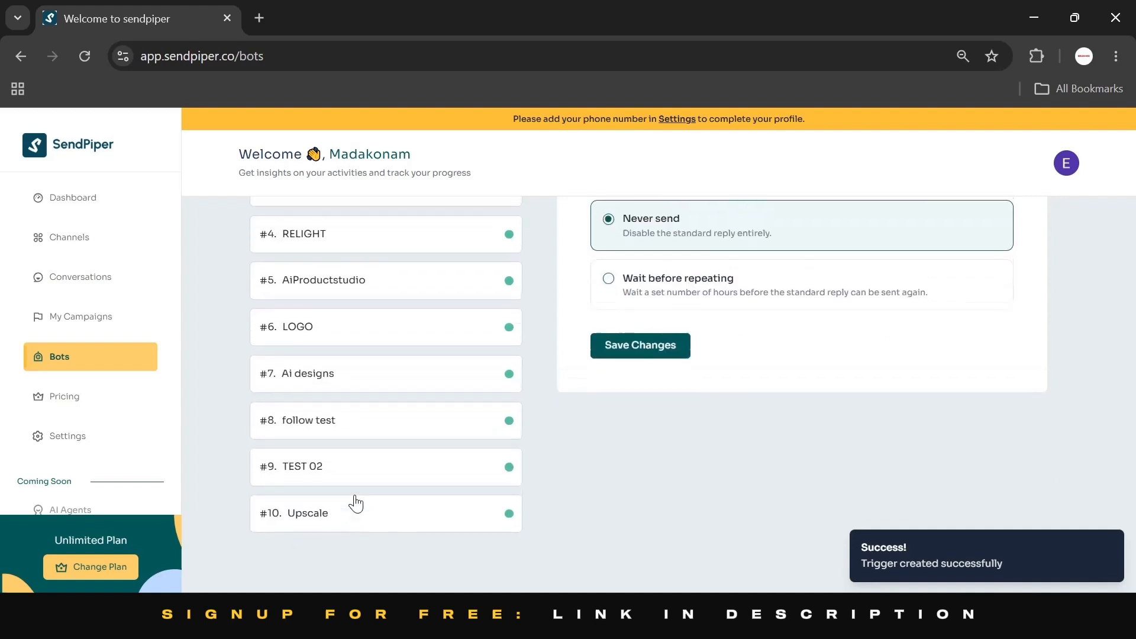
{"action": "scroll", "coordinate": [355, 503], "scroll_direction": "up", "scroll_amount": 5}
{"action": "left_click", "coordinate": [455, 266]}
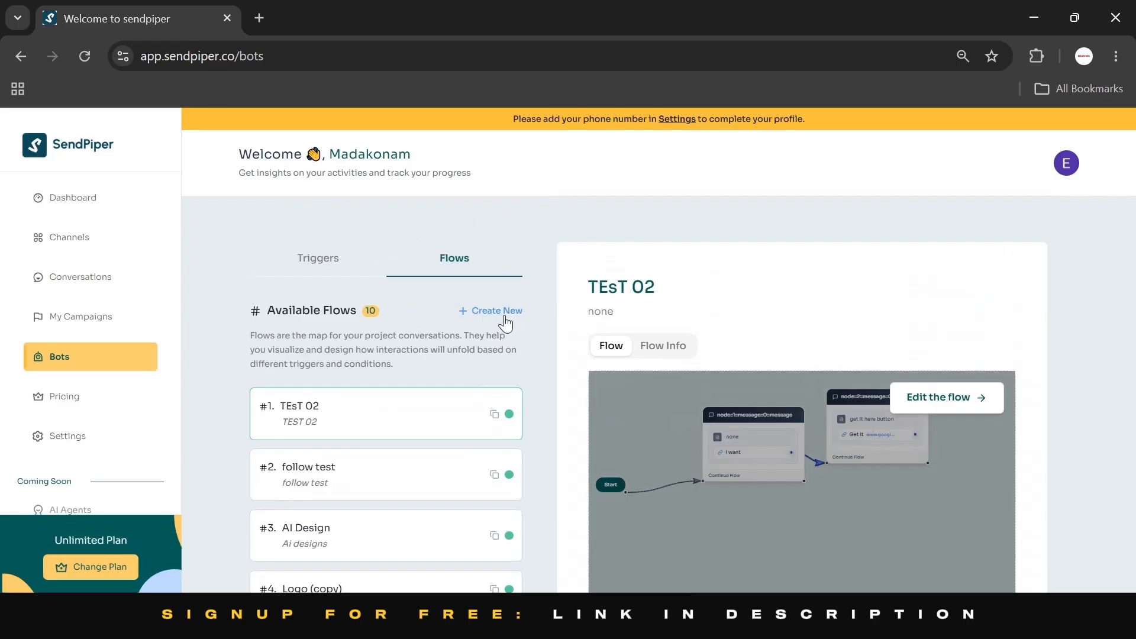
{"action": "left_click", "coordinate": [504, 317]}
{"action": "left_click", "coordinate": [656, 397]}
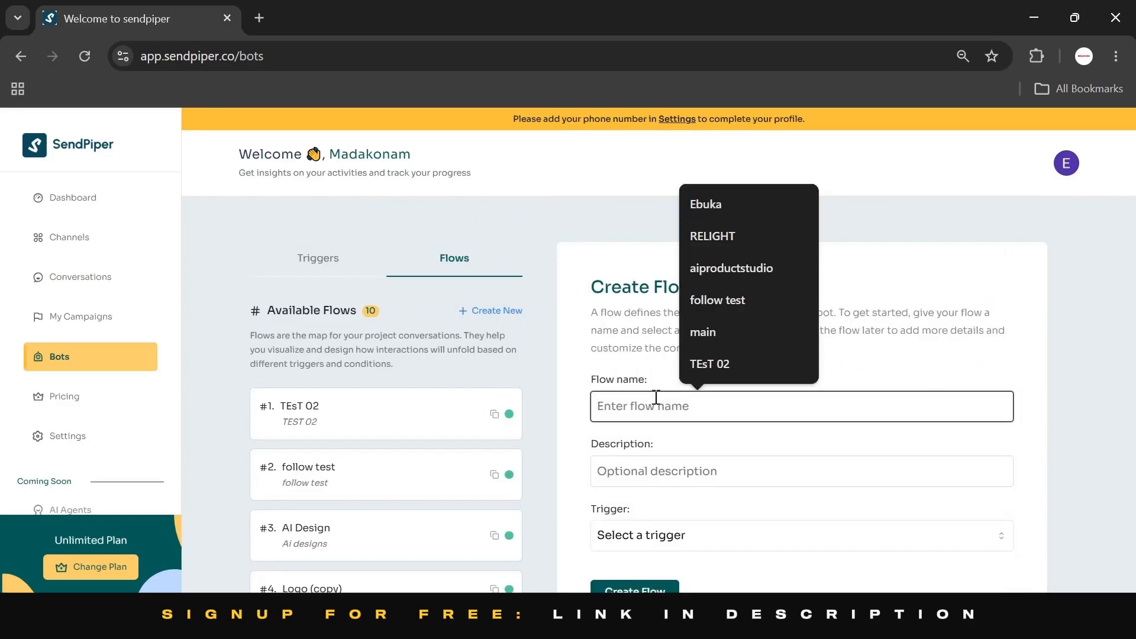
{"action": "type", "text": "Upscale"}
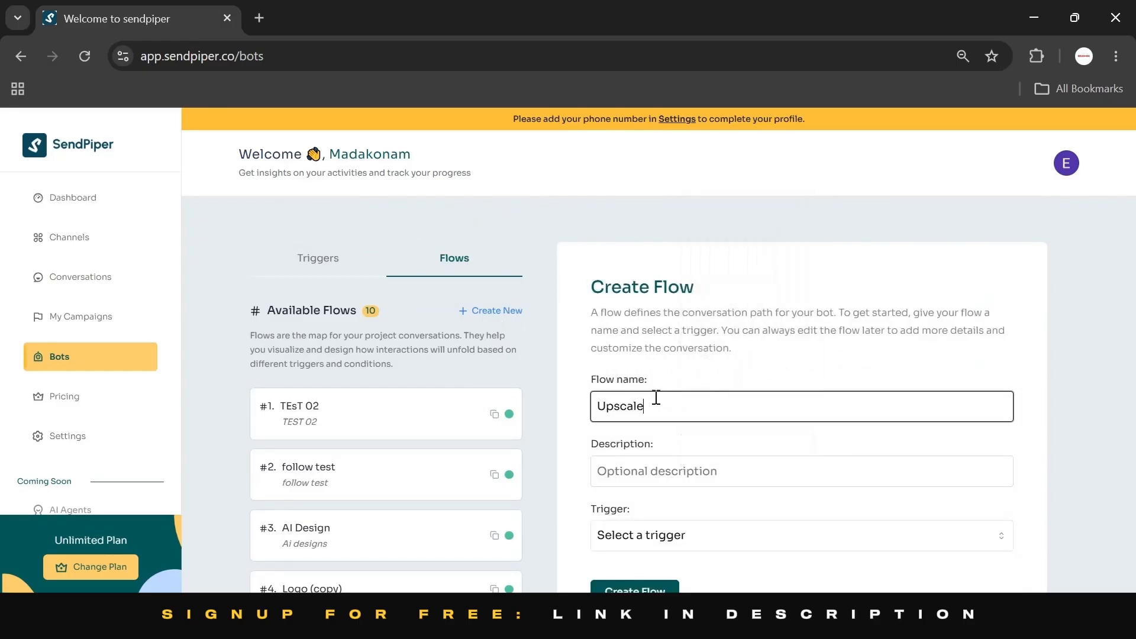
{"action": "left_click", "coordinate": [671, 471]}
{"action": "type", "text": "none"}
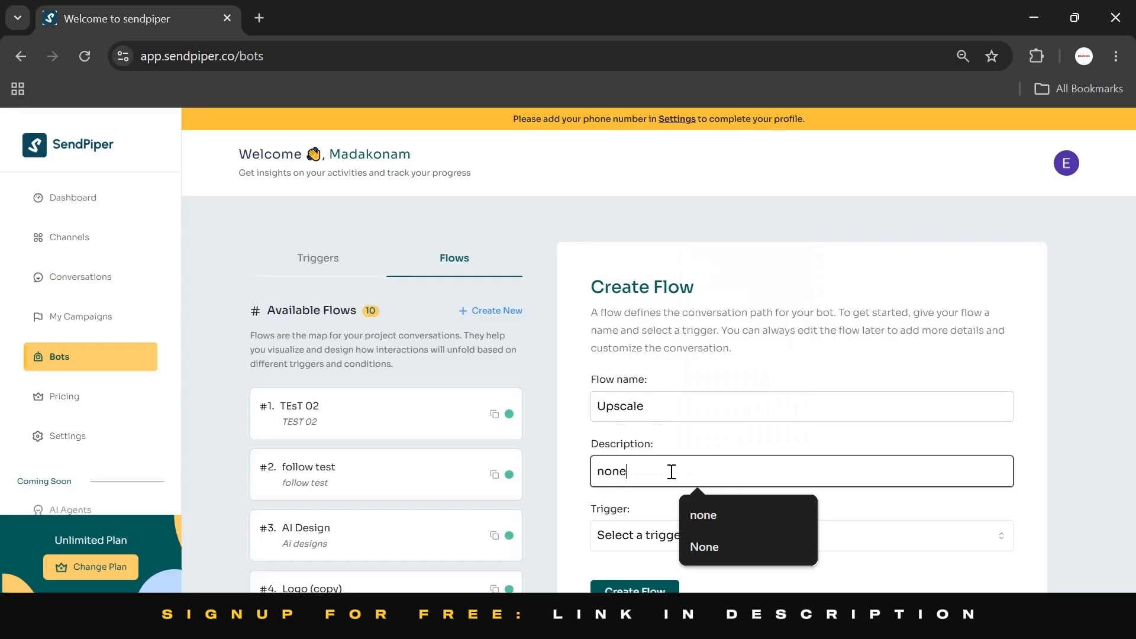
Assign the Upscale trigger to the new flow and create the flow
{"action": "scroll", "coordinate": [672, 471], "scroll_direction": "down", "scroll_amount": 1}
{"action": "scroll", "coordinate": [672, 472], "scroll_direction": "down", "scroll_amount": 1}
{"action": "left_click", "coordinate": [700, 477]}
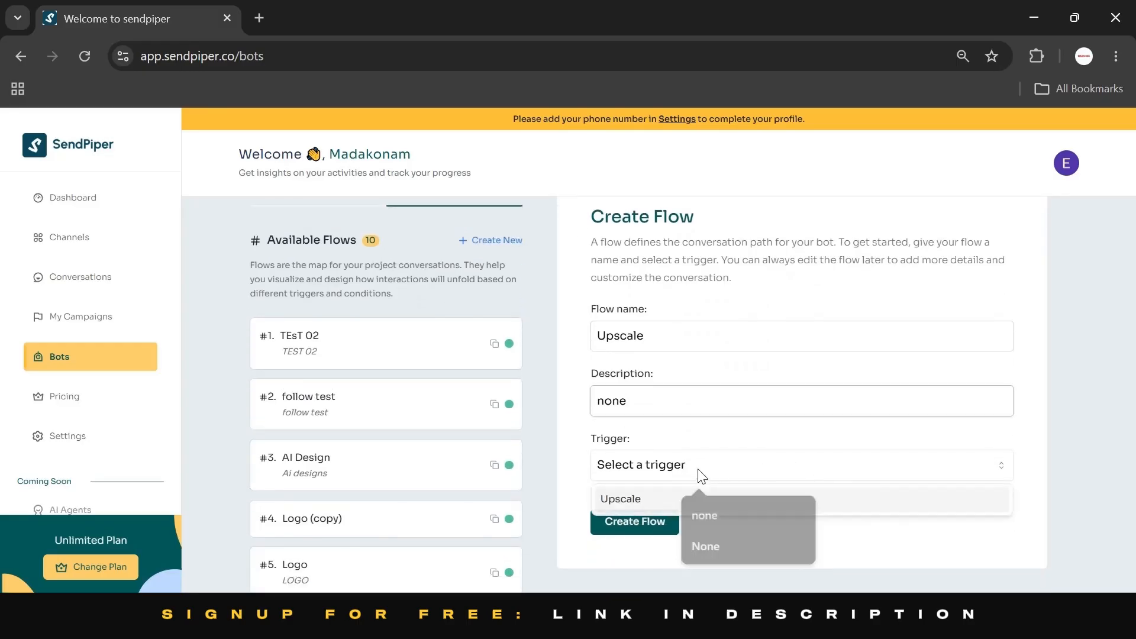
{"action": "left_click", "coordinate": [701, 475]}
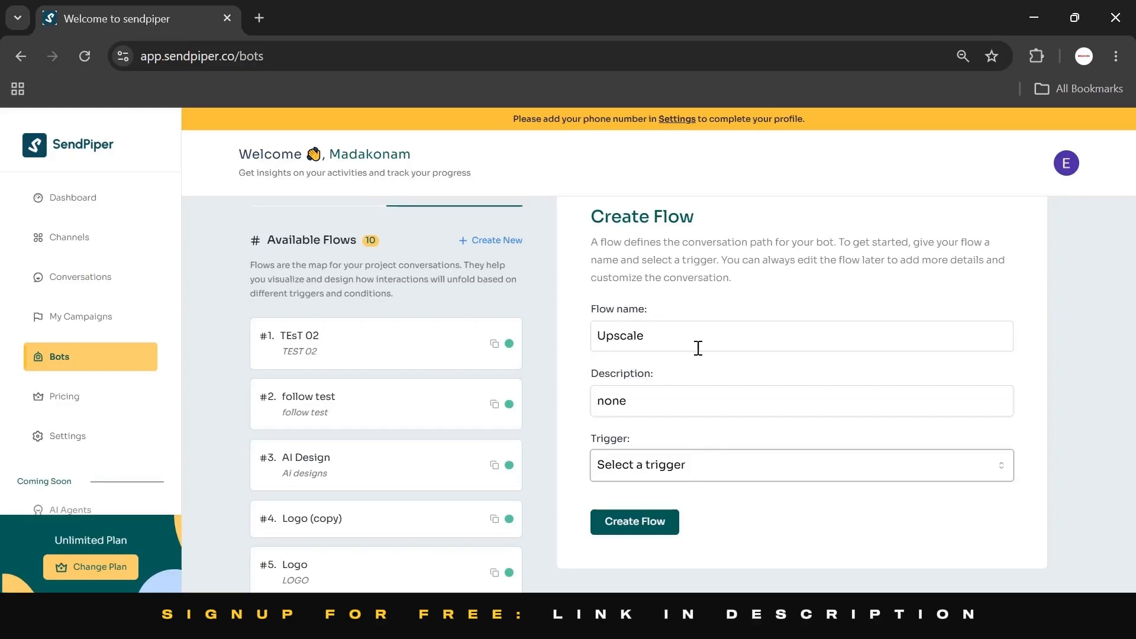
{"action": "scroll", "coordinate": [704, 392], "scroll_direction": "up", "scroll_amount": 2}
{"action": "scroll", "coordinate": [700, 390], "scroll_direction": "down", "scroll_amount": 1}
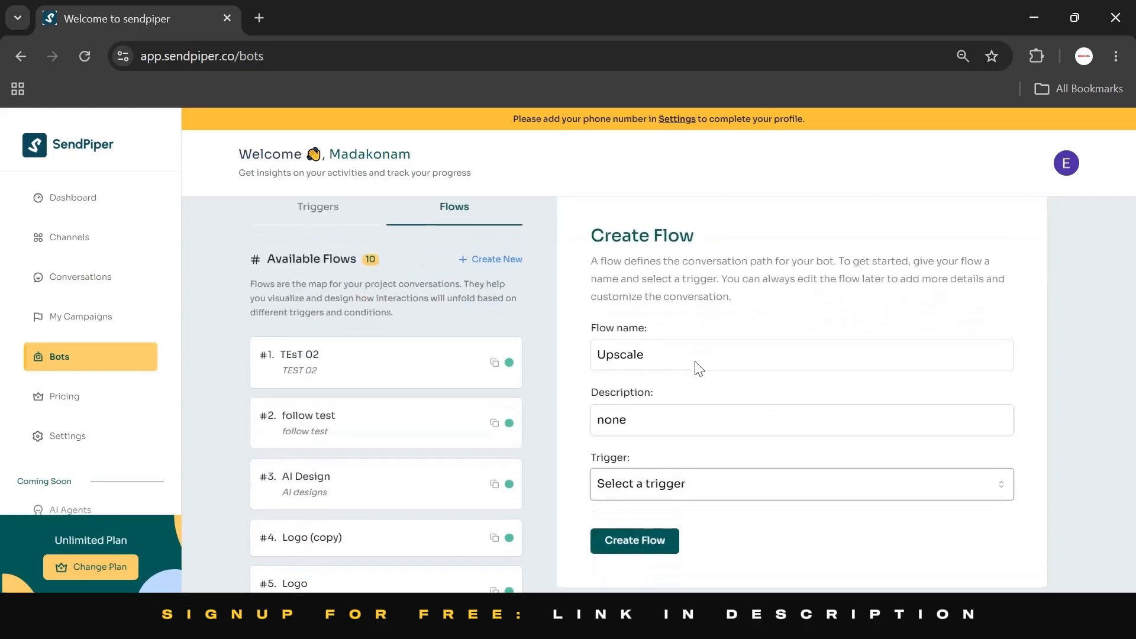
{"action": "left_click", "coordinate": [700, 476]}
{"action": "left_click", "coordinate": [633, 519]}
{"action": "left_click", "coordinate": [665, 543]}
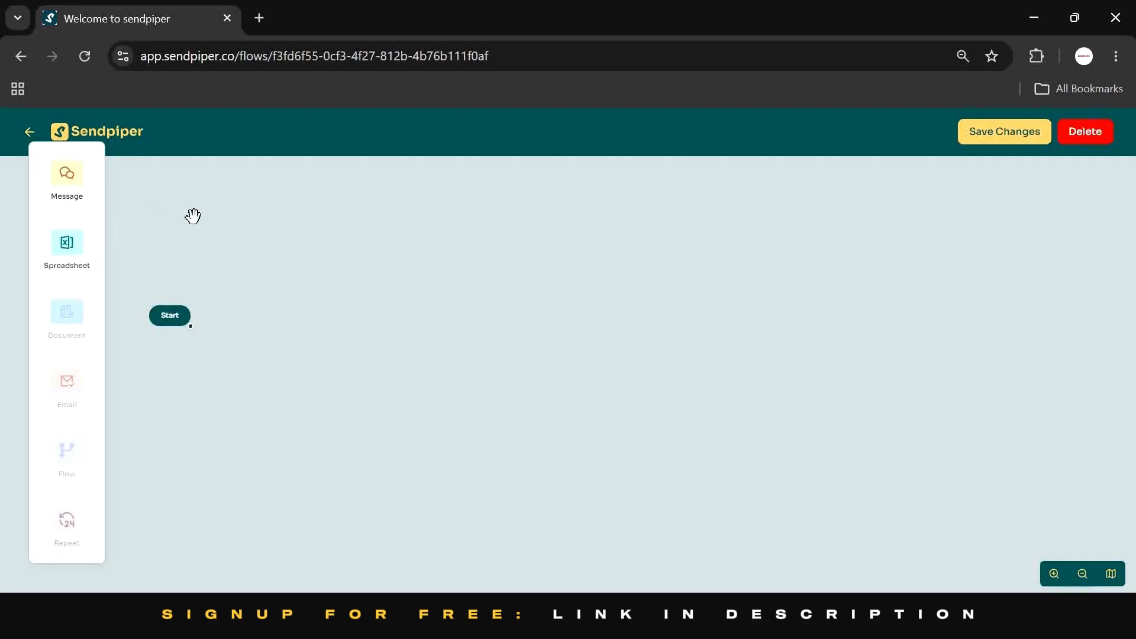
Add a Message node to the flow canvas and give it a text content block
{"action": "left_click", "coordinate": [62, 177]}
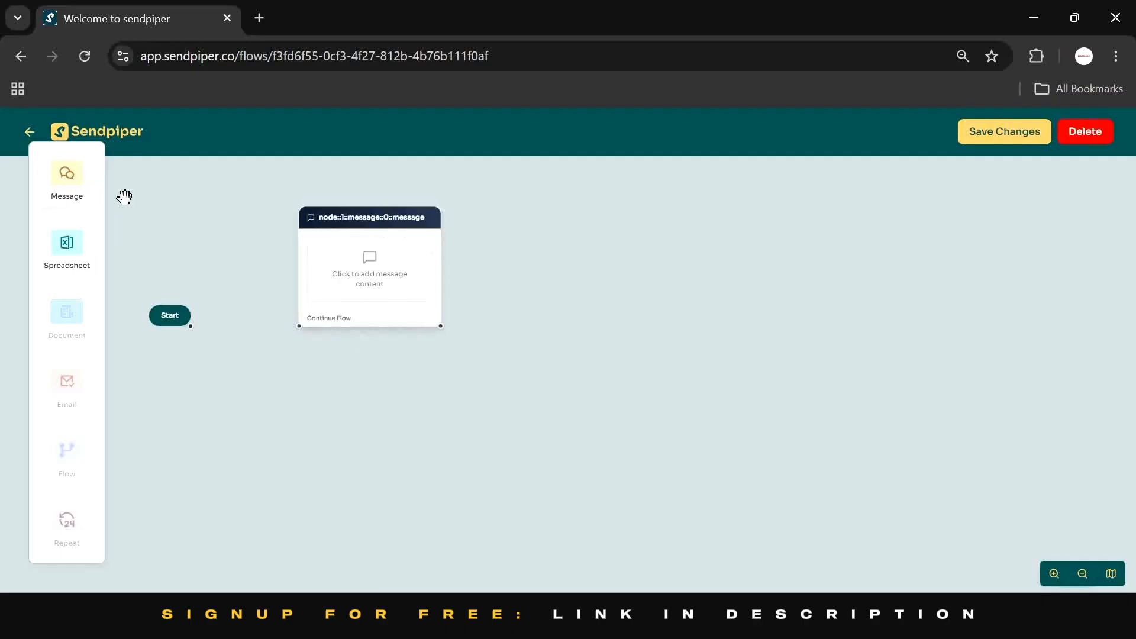
{"action": "left_click", "coordinate": [368, 262]}
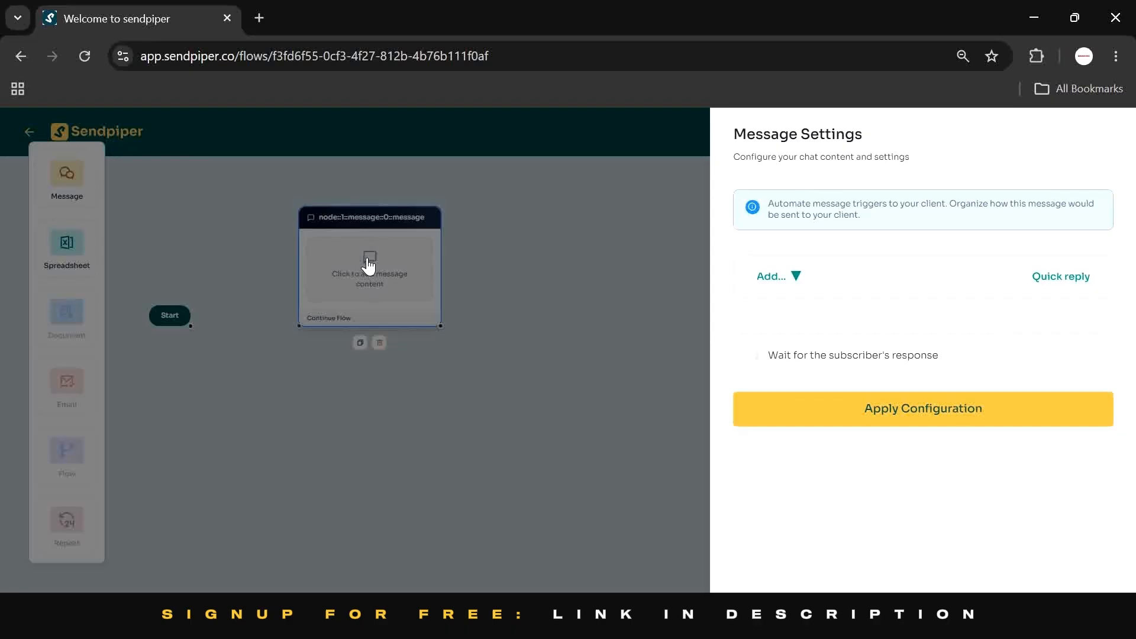
{"action": "left_click", "coordinate": [797, 283]}
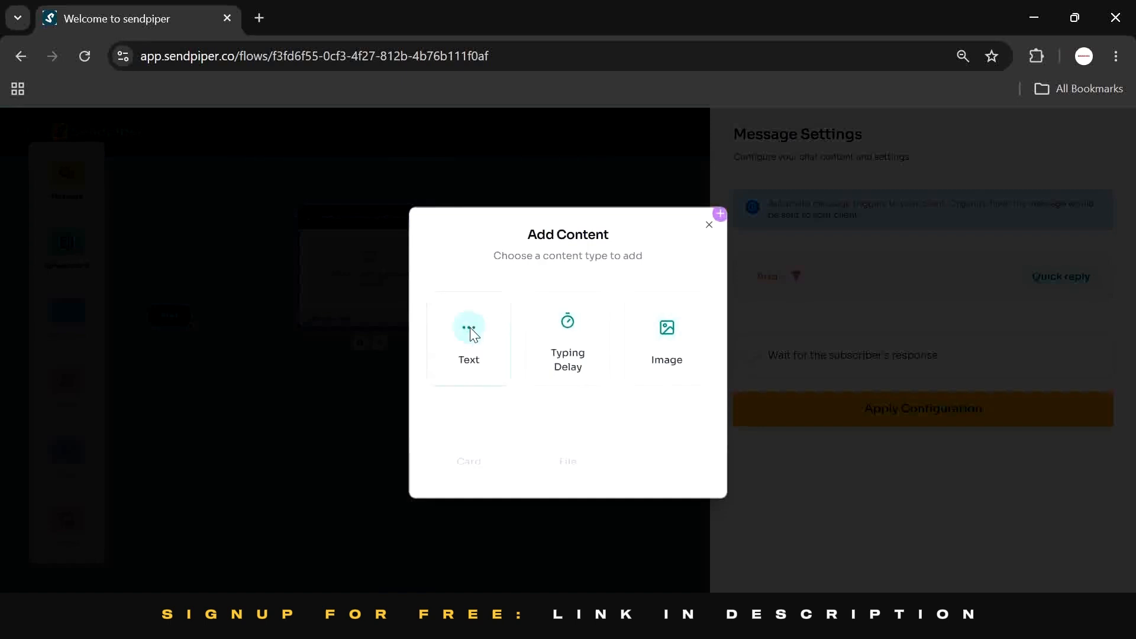
{"action": "left_click", "coordinate": [469, 331]}
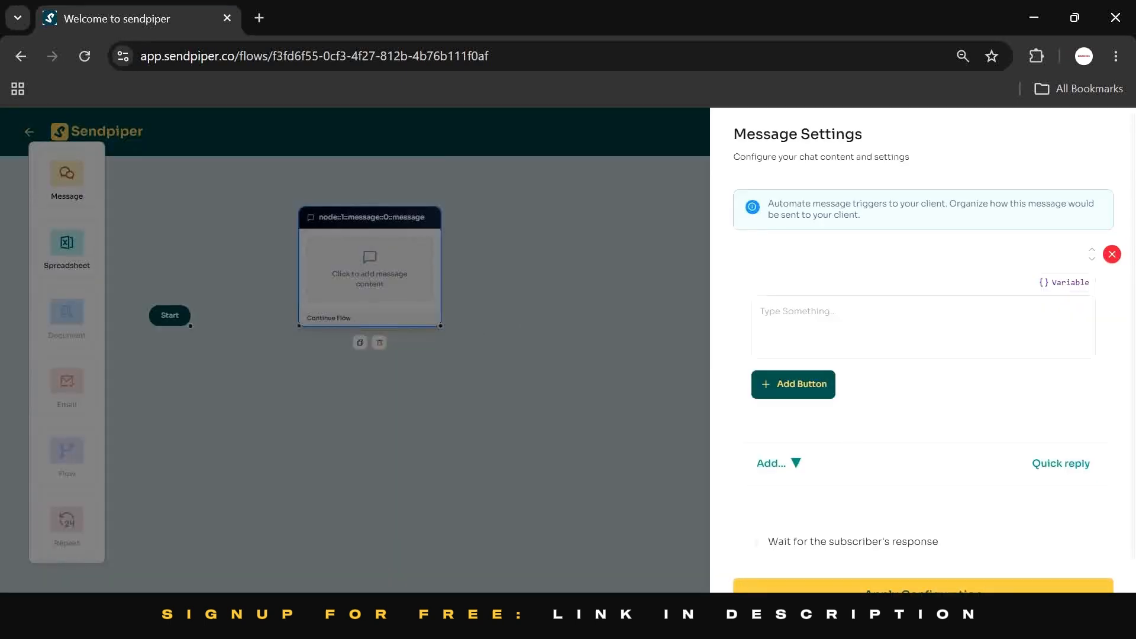
Copy "To get access to the prompt, kindly tap the "Get prompt" button below." from New Text Document.txt in Notepad into the message text
{"action": "mouse_move", "coordinate": [843, 622]}
{"action": "left_click", "coordinate": [821, 533]}
{"action": "left_click", "coordinate": [392, 271]}
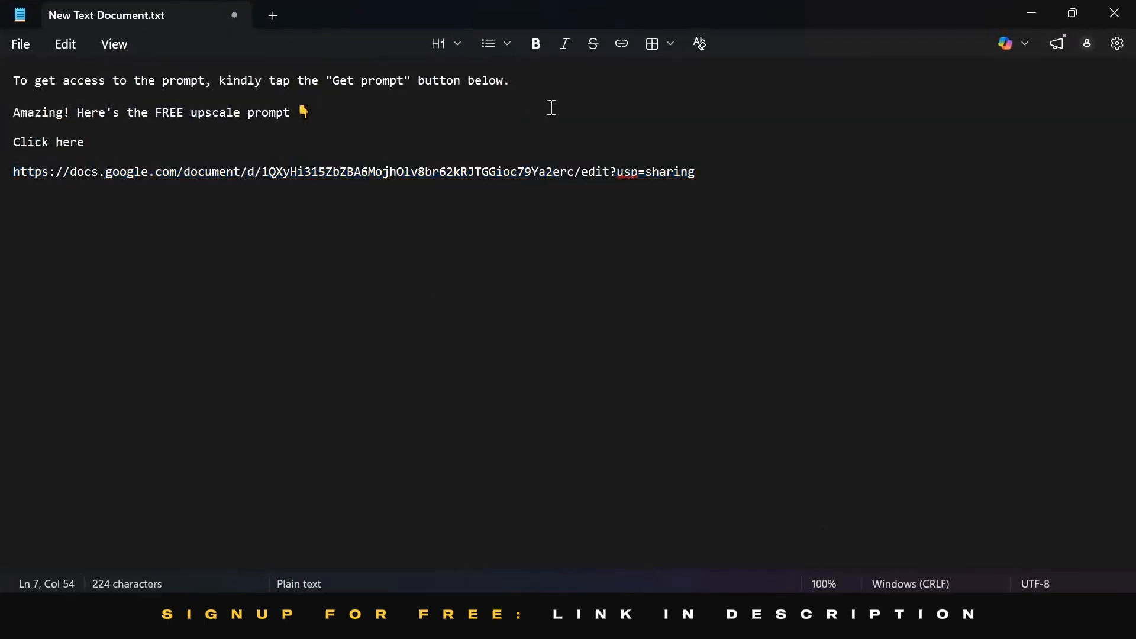
{"action": "left_click_drag", "start_coordinate": [524, 81], "coordinate": [9, 78]}
{"action": "key", "text": "ctrl+c"}
{"action": "key", "text": "alt+Tab"}
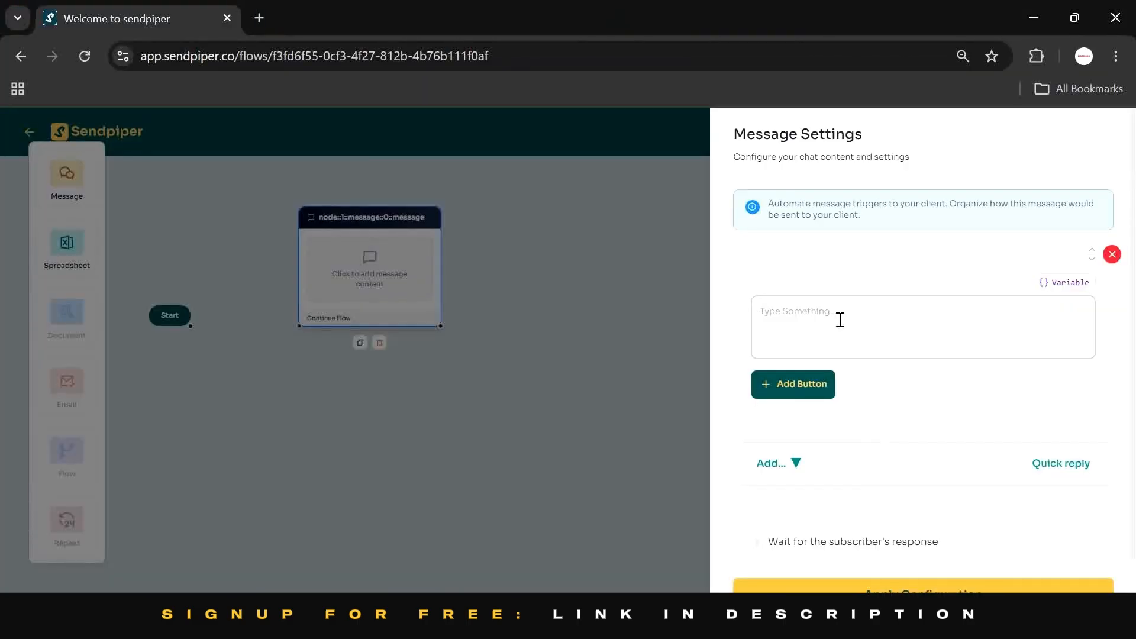
{"action": "left_click", "coordinate": [840, 320]}
{"action": "key", "text": "ctrl+v"}
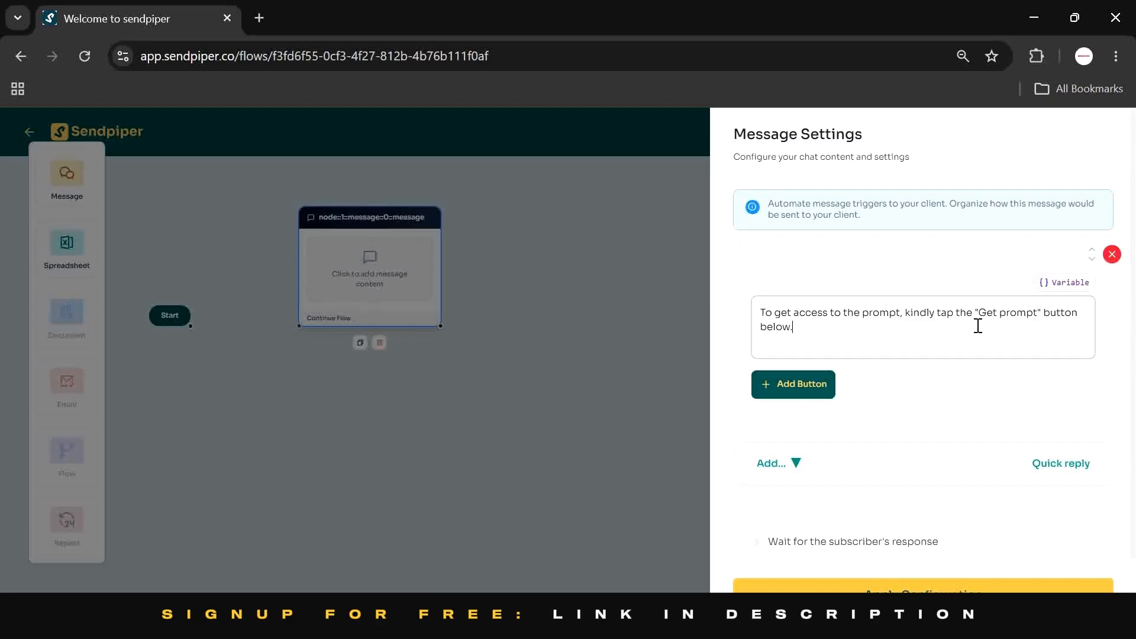
Start a new button for the first message and label it "Get prompt"
{"action": "left_click", "coordinate": [804, 397]}
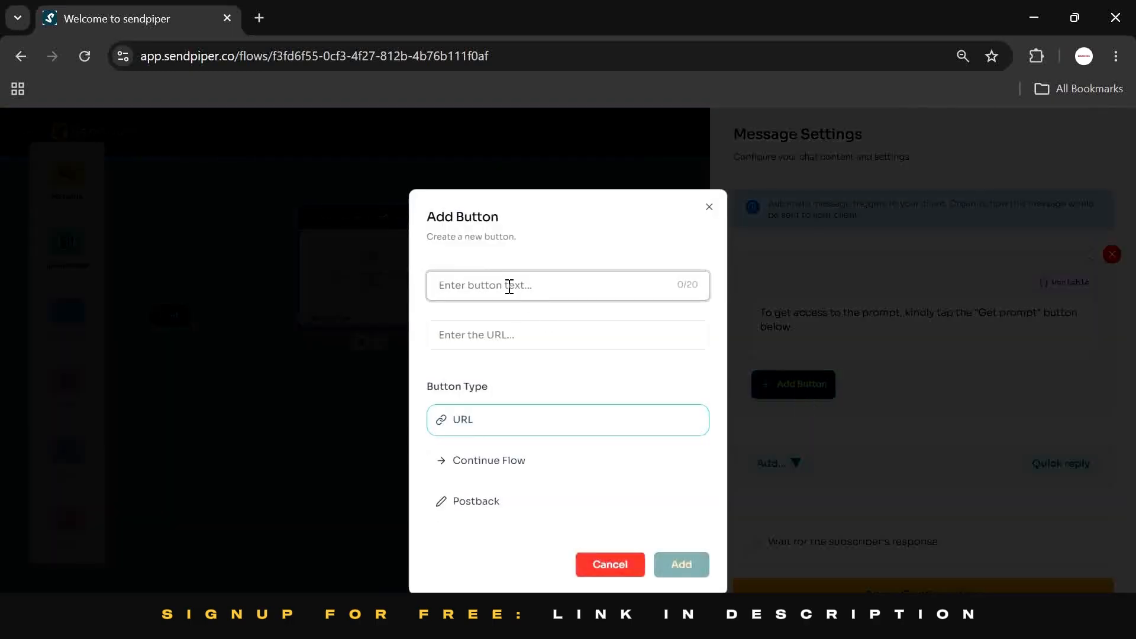
{"action": "type", "text": "Get prompt"}
{"action": "left_click", "coordinate": [503, 340]}
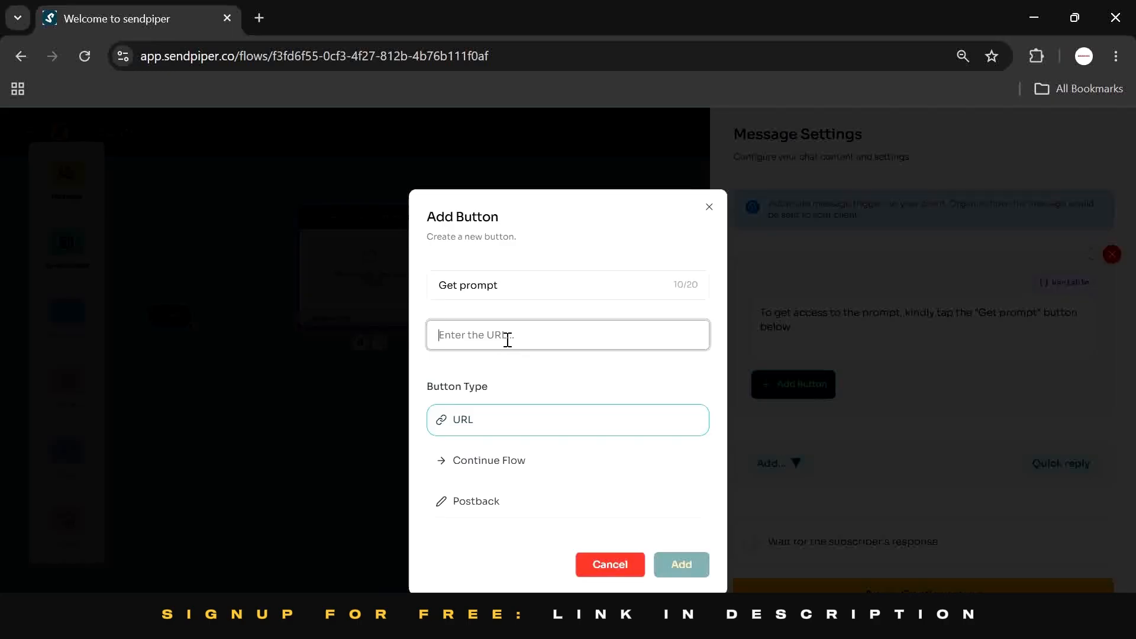
{"action": "left_click", "coordinate": [520, 286]}
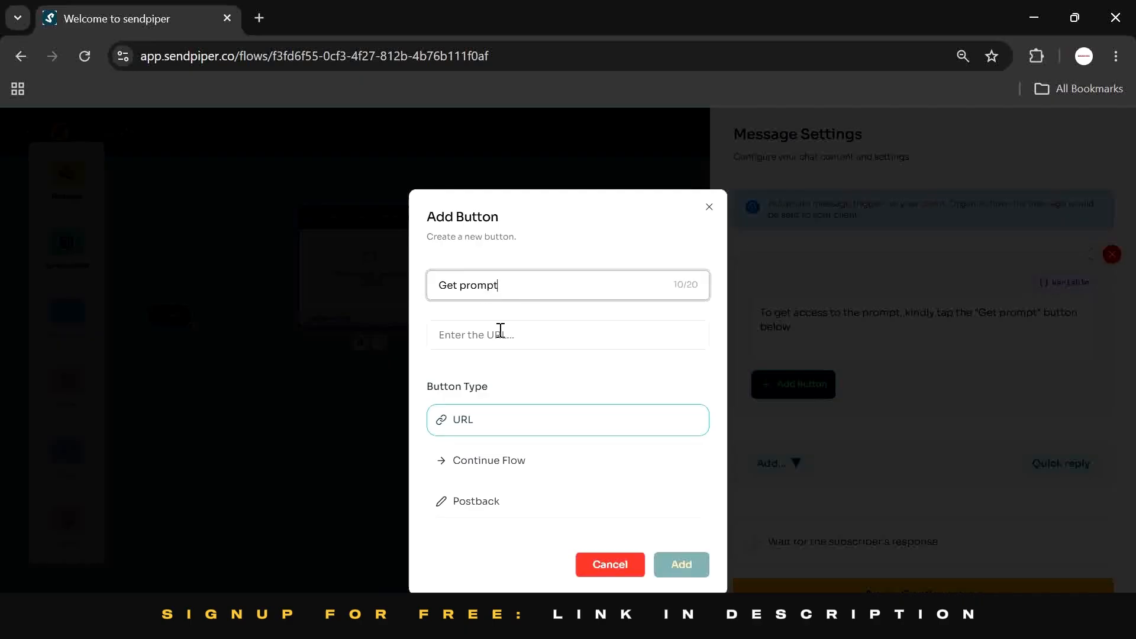
{"action": "left_click", "coordinate": [479, 336]}
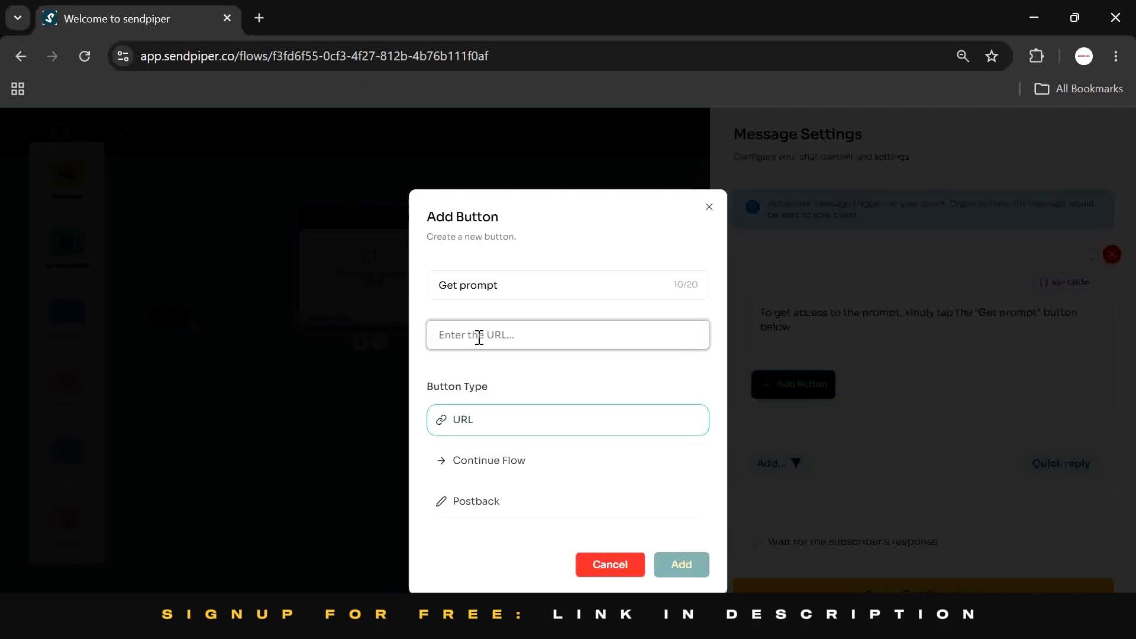
{"action": "left_click", "coordinate": [503, 284]}
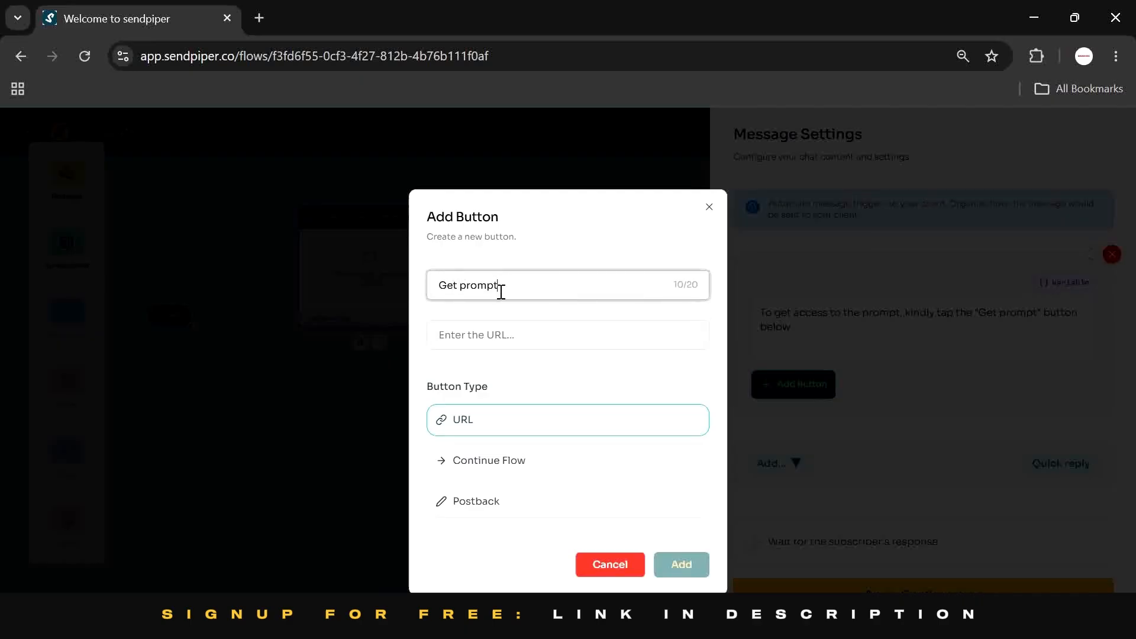
{"action": "left_click", "coordinate": [514, 335]}
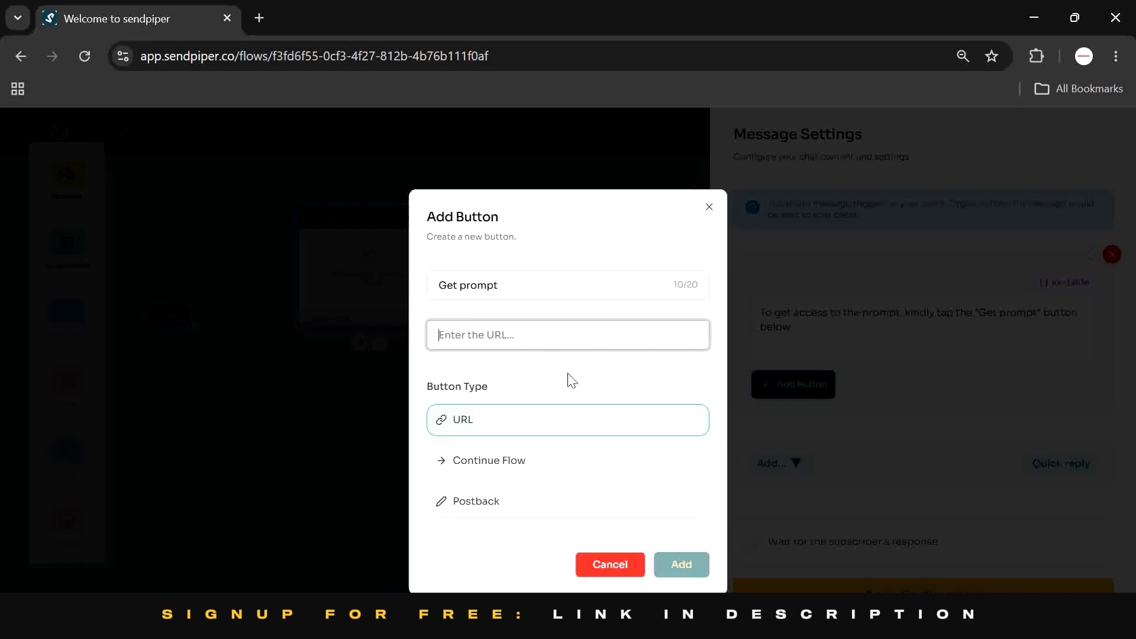
{"action": "left_click", "coordinate": [524, 461]}
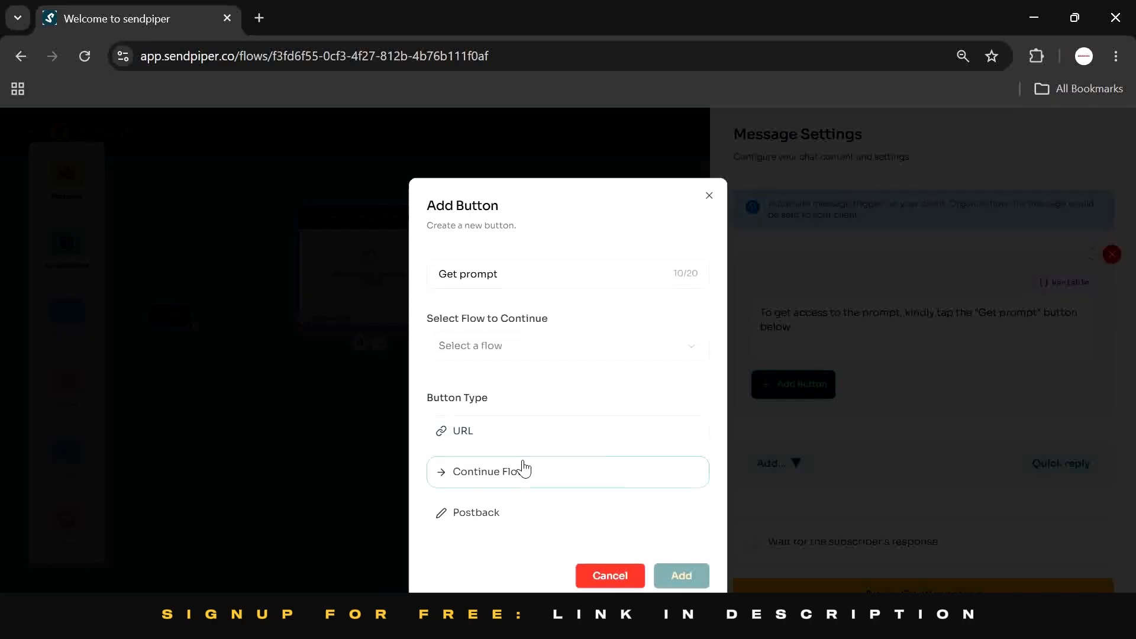
{"action": "left_click", "coordinate": [532, 349]}
{"action": "left_click", "coordinate": [591, 326]}
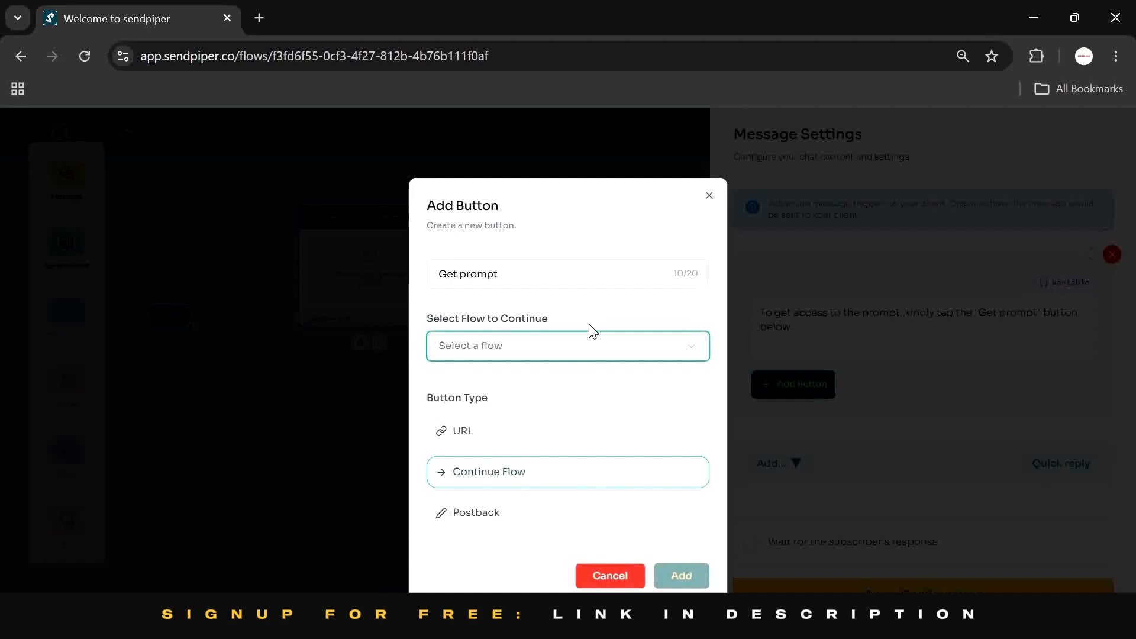
Add the "Get prompt" button as a Postback button and apply the first message's configuration
{"action": "left_click", "coordinate": [469, 523]}
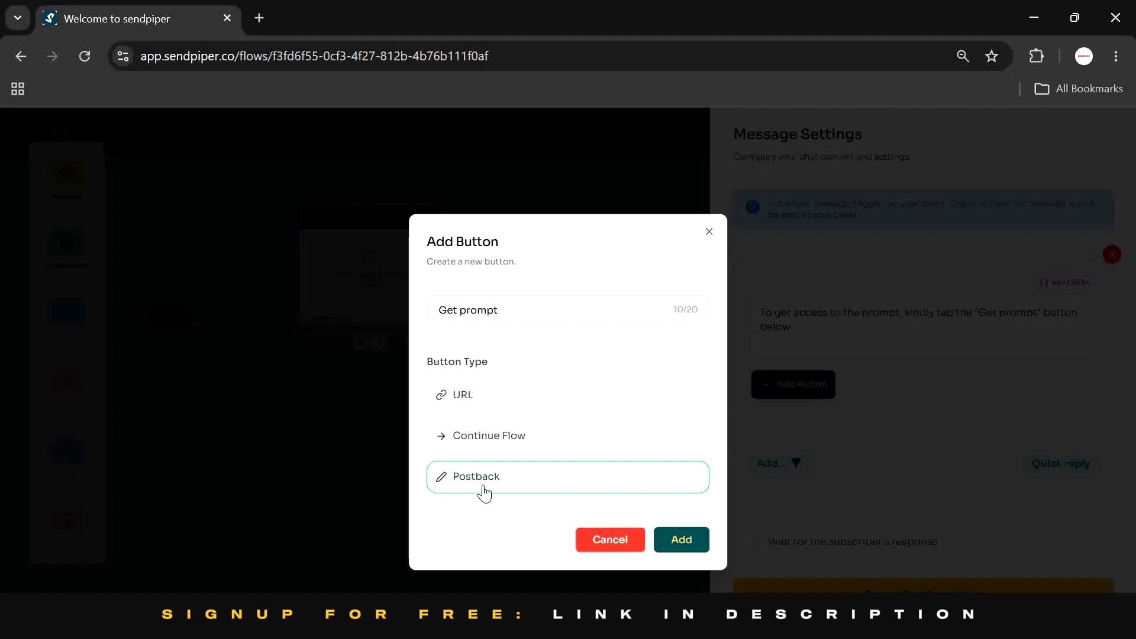
{"action": "left_click", "coordinate": [666, 541]}
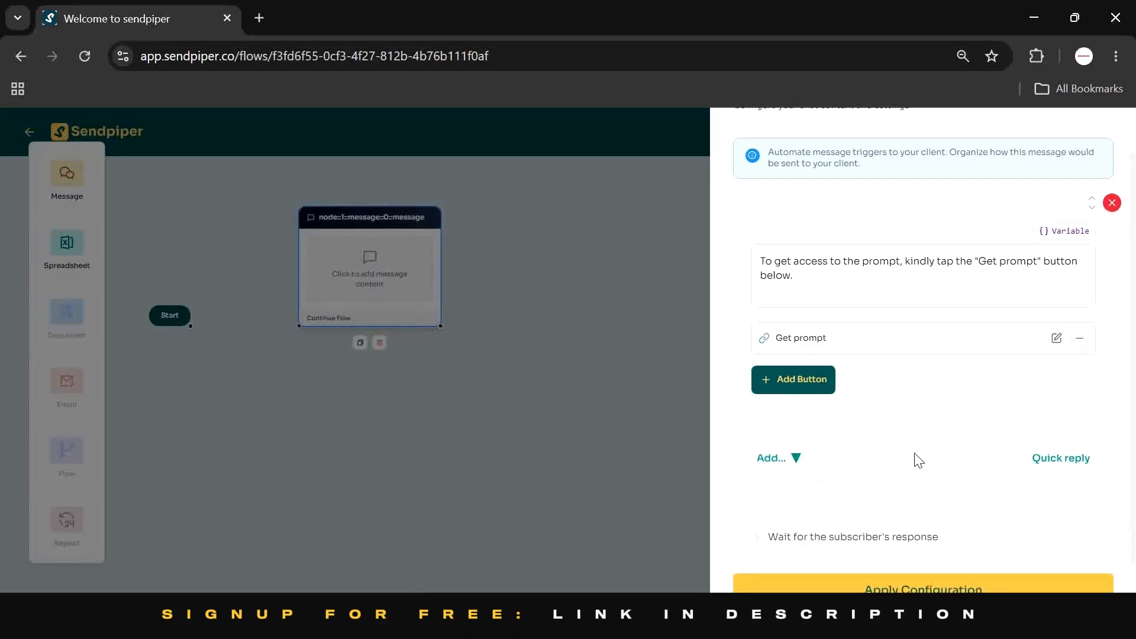
{"action": "scroll", "coordinate": [915, 459], "scroll_direction": "down", "scroll_amount": 2}
{"action": "left_click", "coordinate": [918, 568]}
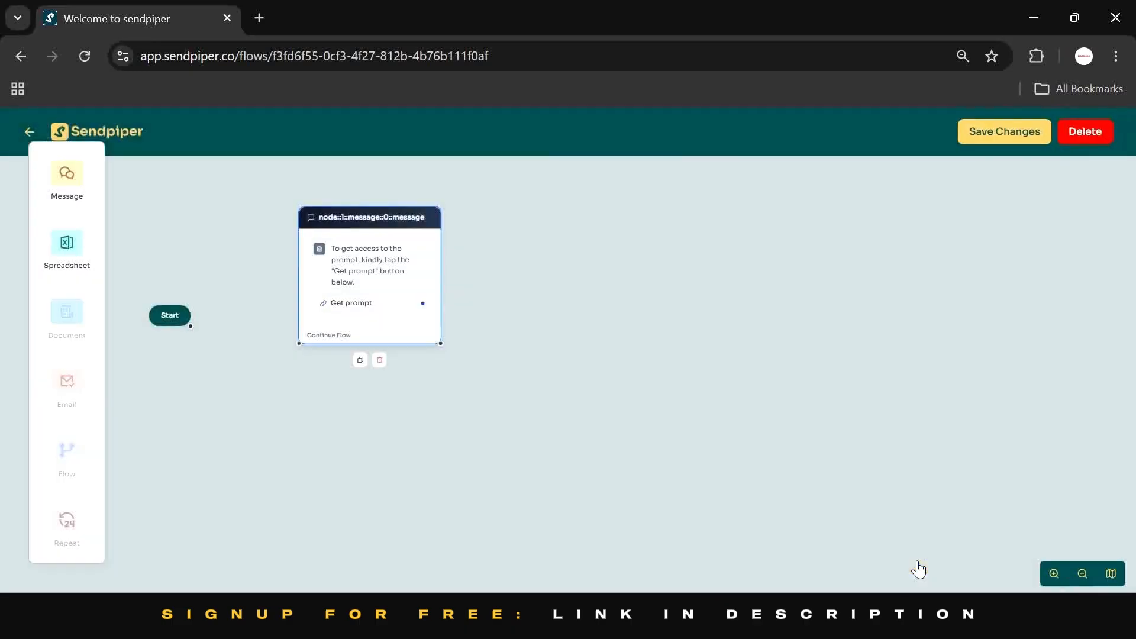
Add a second Message node beside the first one and give it a text content block
{"action": "left_click", "coordinate": [65, 176]}
{"action": "left_click_drag", "start_coordinate": [492, 220], "coordinate": [518, 220]}
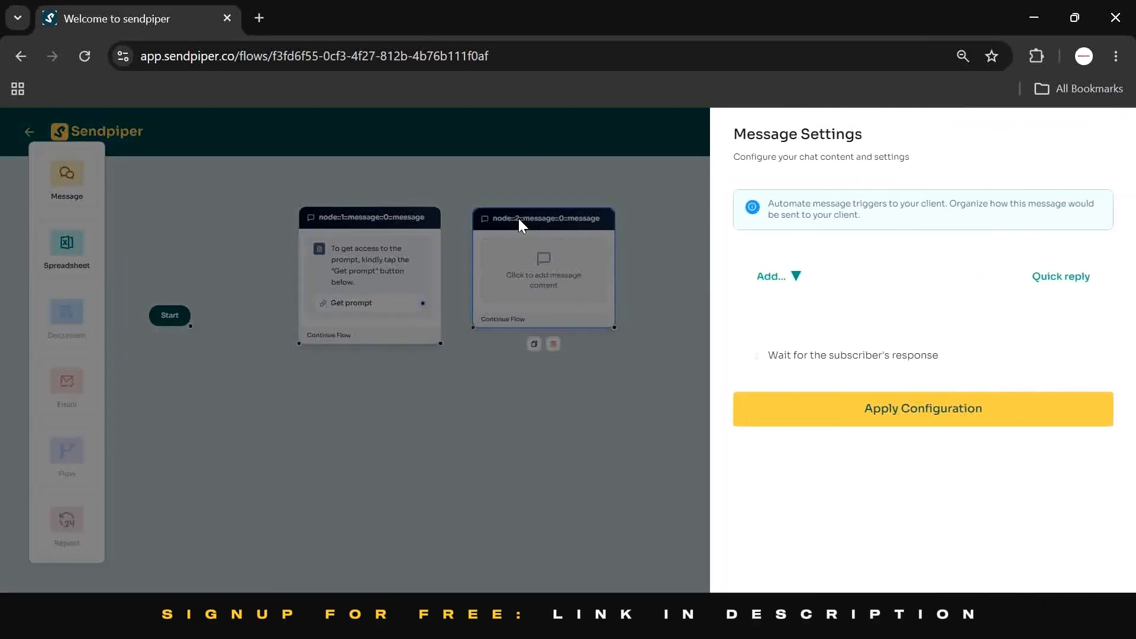
{"action": "left_click", "coordinate": [517, 220]}
{"action": "left_click", "coordinate": [536, 229]}
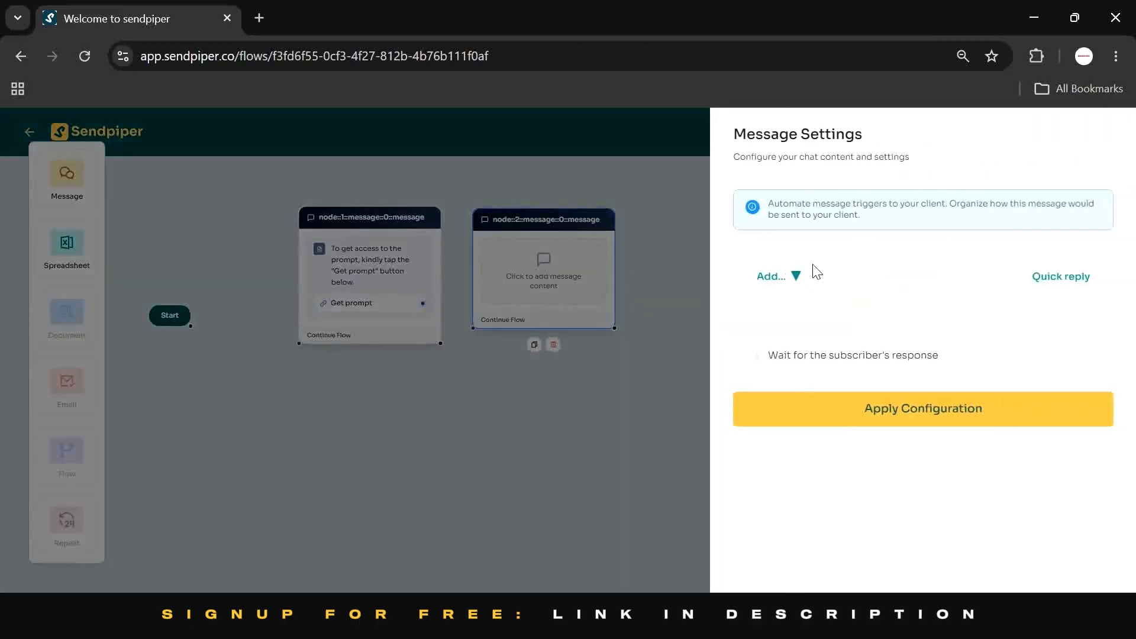
{"action": "left_click", "coordinate": [796, 277]}
{"action": "left_click", "coordinate": [473, 333]}
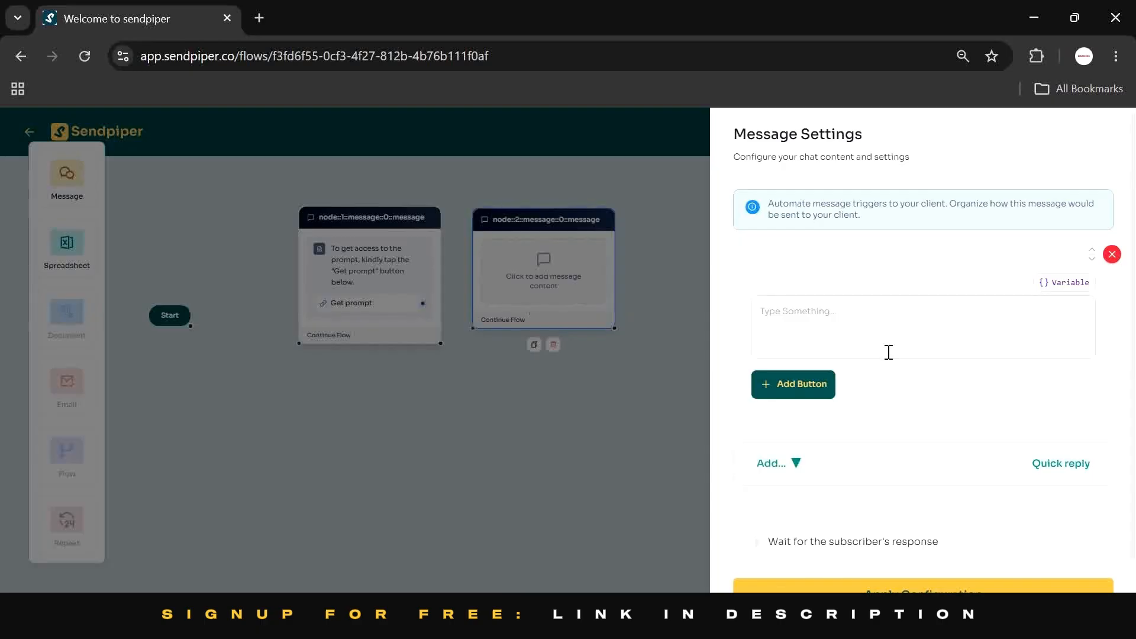
Copy "Amazing! Here's the FREE upscale prompt 👇" from New Text Document.txt in Notepad into the second message's text
{"action": "left_click", "coordinate": [827, 567]}
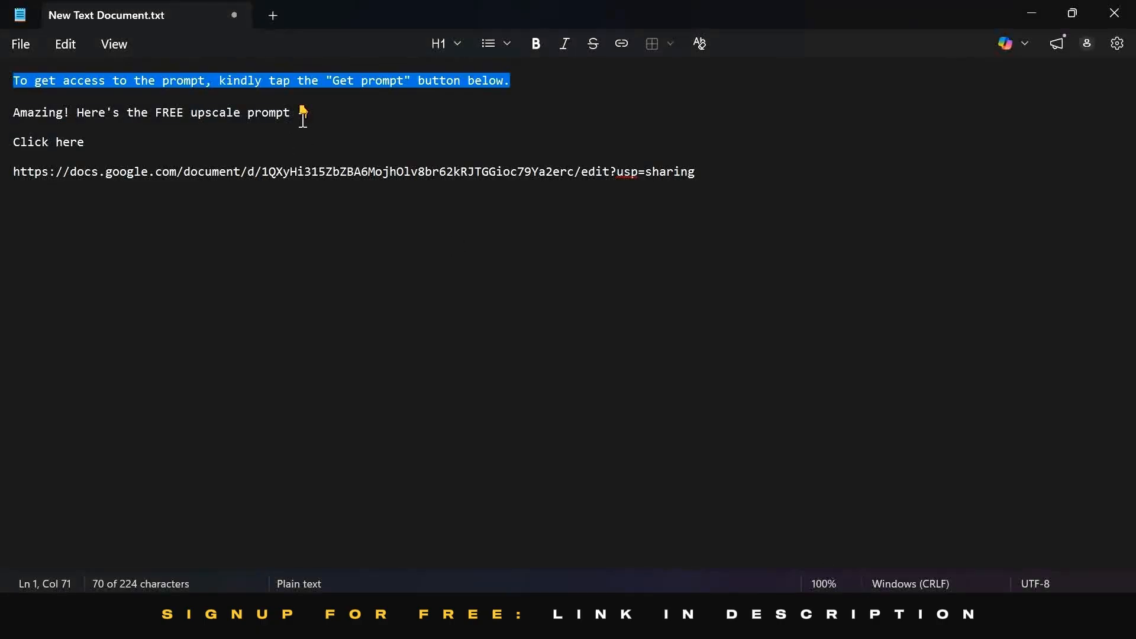
{"action": "left_click_drag", "start_coordinate": [313, 113], "coordinate": [39, 112]}
{"action": "left_click_drag", "start_coordinate": [39, 112], "coordinate": [12, 112]}
{"action": "key", "text": "ctrl+c"}
{"action": "left_click", "coordinate": [829, 328]}
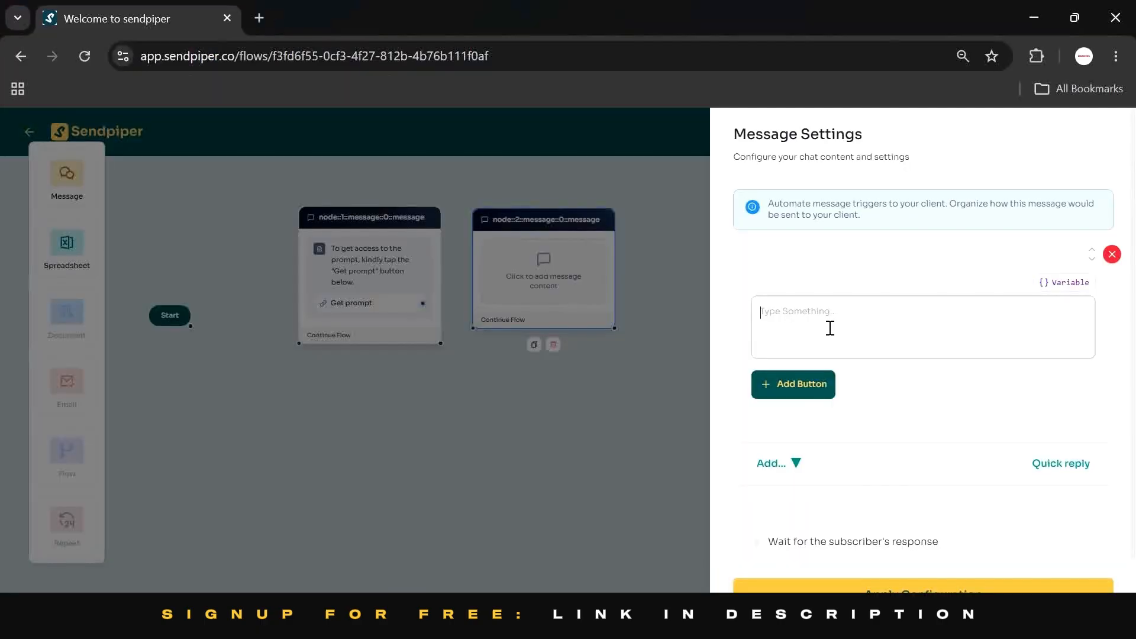
{"action": "key", "text": "ctrl+v"}
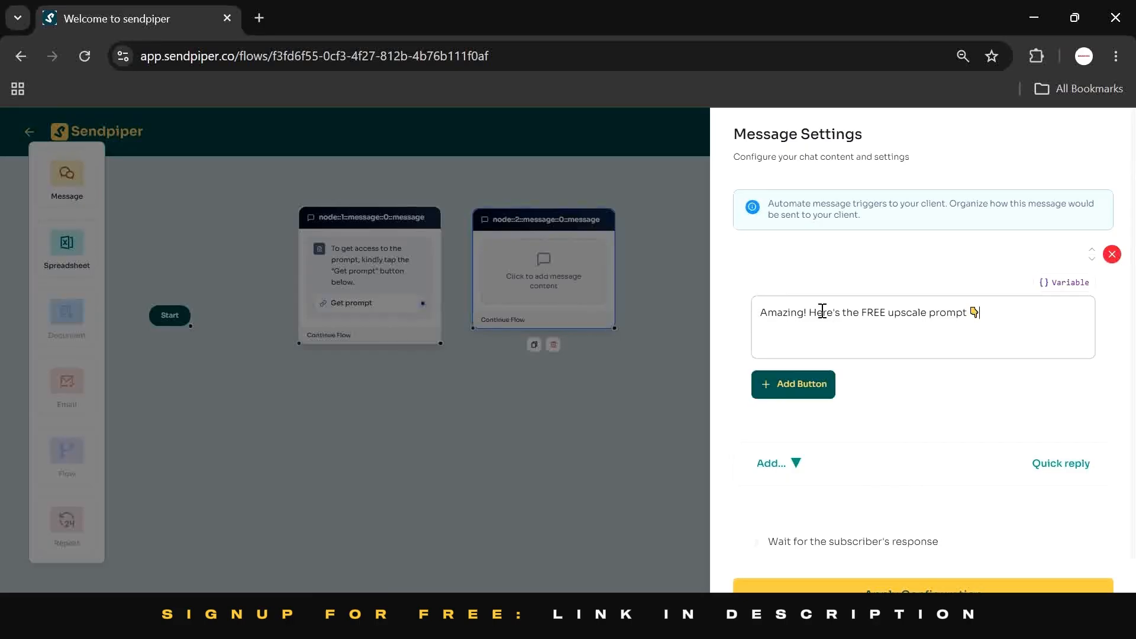
Add a URL button labelled "Click here" with the Google Docs link from New Text Document.txt in Notepad, and apply the second message's configuration
{"action": "left_click", "coordinate": [791, 390]}
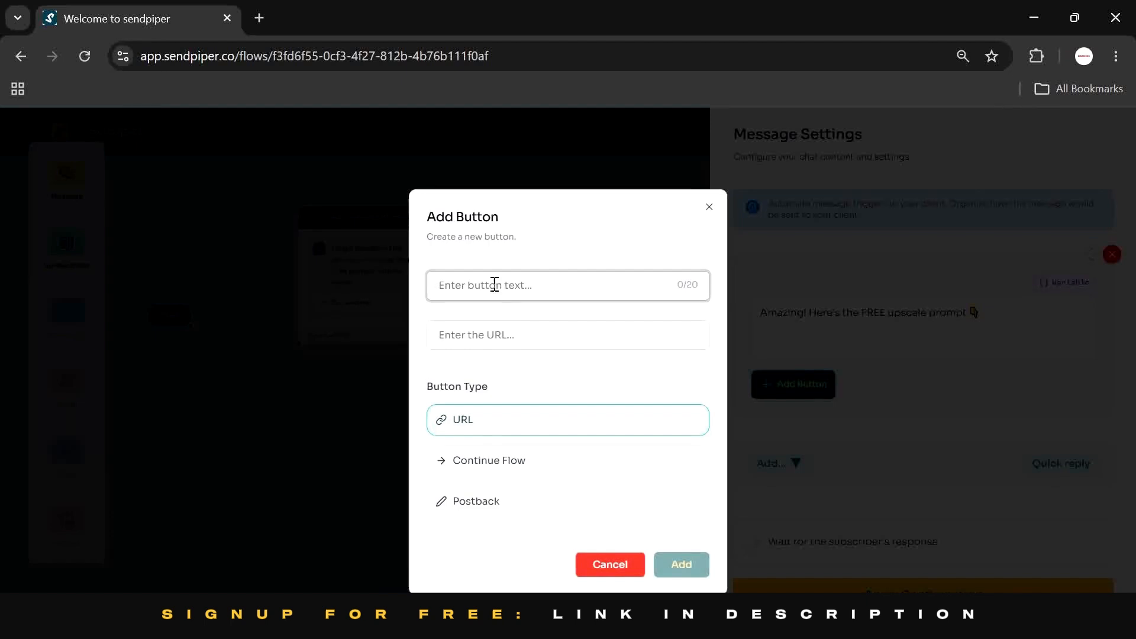
{"action": "type", "text": "Click here"}
{"action": "left_click", "coordinate": [499, 342]}
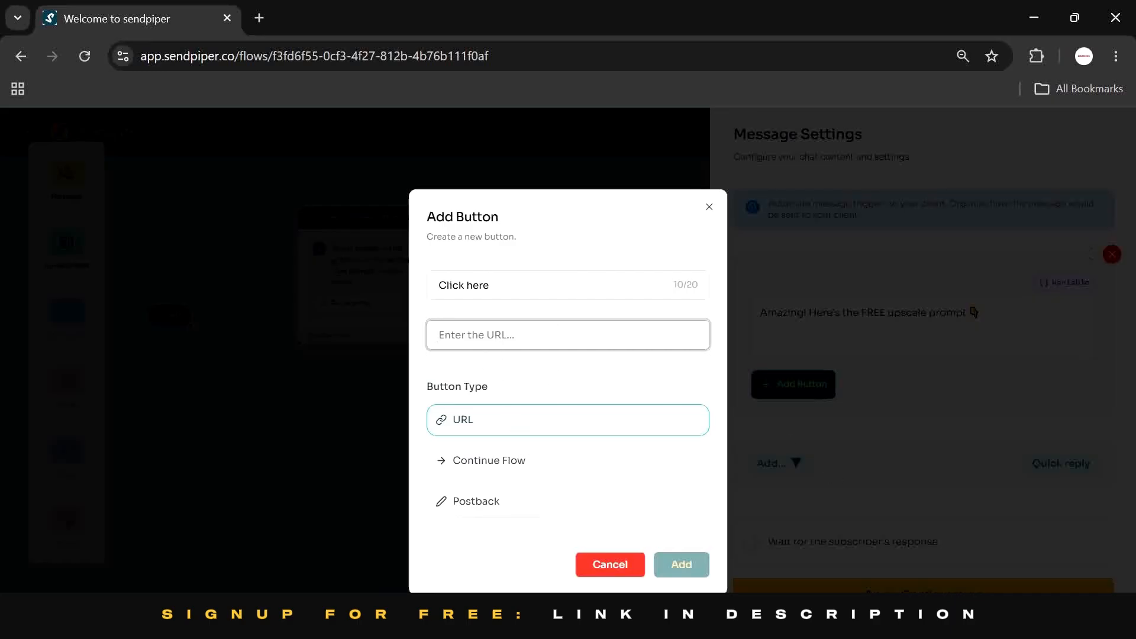
{"action": "left_click", "coordinate": [813, 547]}
{"action": "left_click_drag", "start_coordinate": [714, 175], "coordinate": [10, 176]}
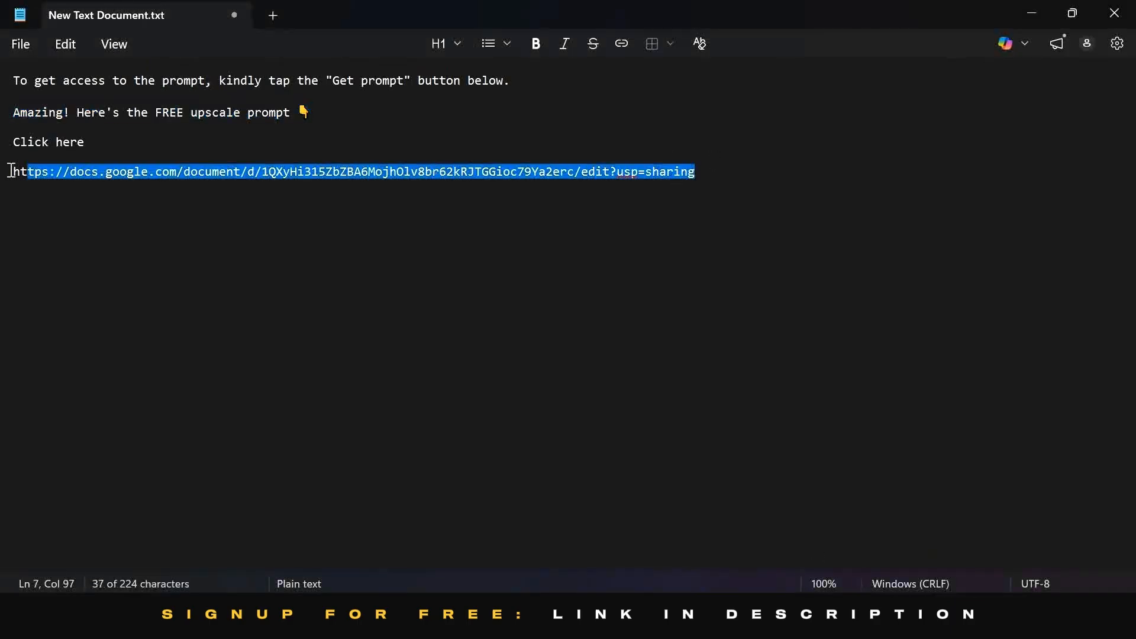
{"action": "key", "text": "ctrl+c"}
{"action": "key", "text": "alt+Tab"}
{"action": "key", "text": "ctrl+v"}
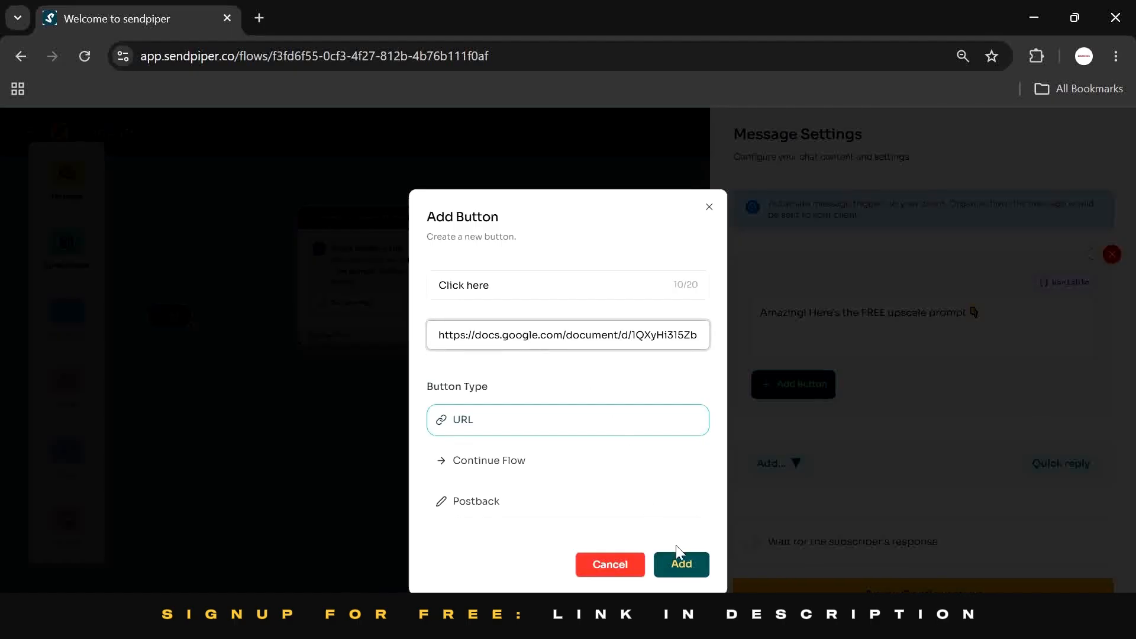
{"action": "left_click", "coordinate": [681, 565]}
{"action": "scroll", "coordinate": [920, 401], "scroll_direction": "down", "scroll_amount": 3}
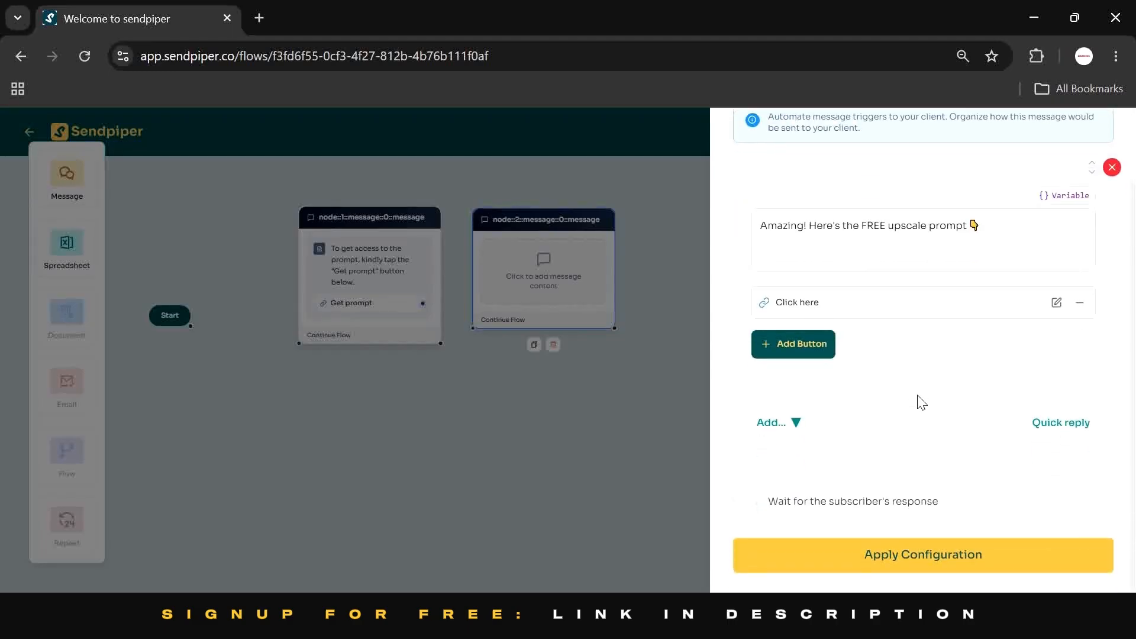
{"action": "left_click", "coordinate": [893, 574]}
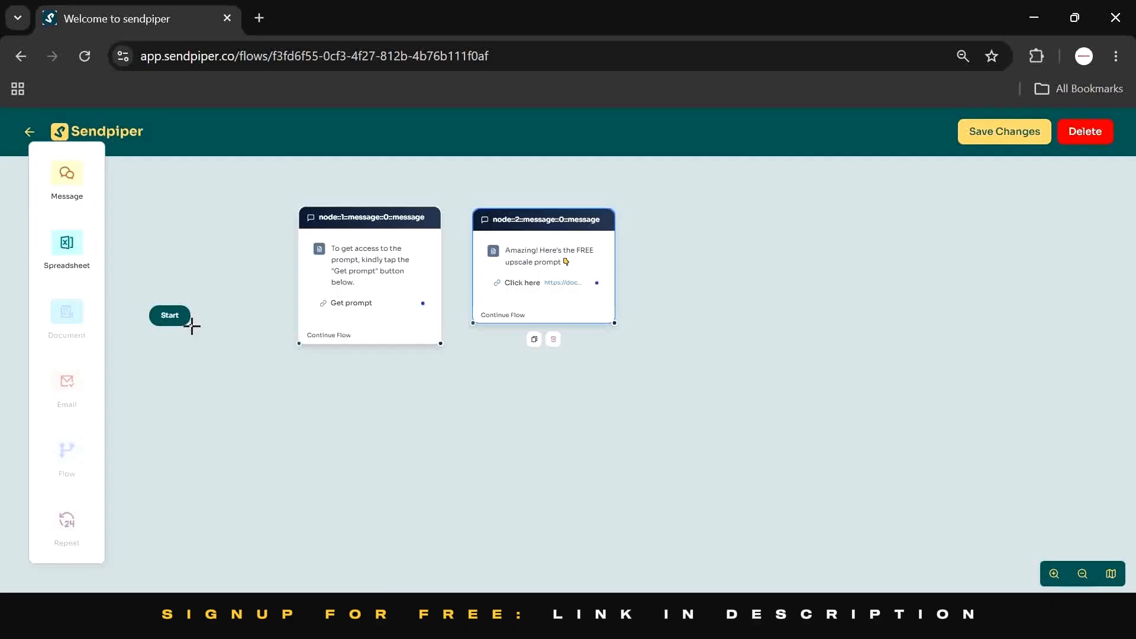
Connect the Start node to the first message, and its "Get prompt" button to the second message
{"action": "left_click_drag", "start_coordinate": [190, 325], "coordinate": [295, 343]}
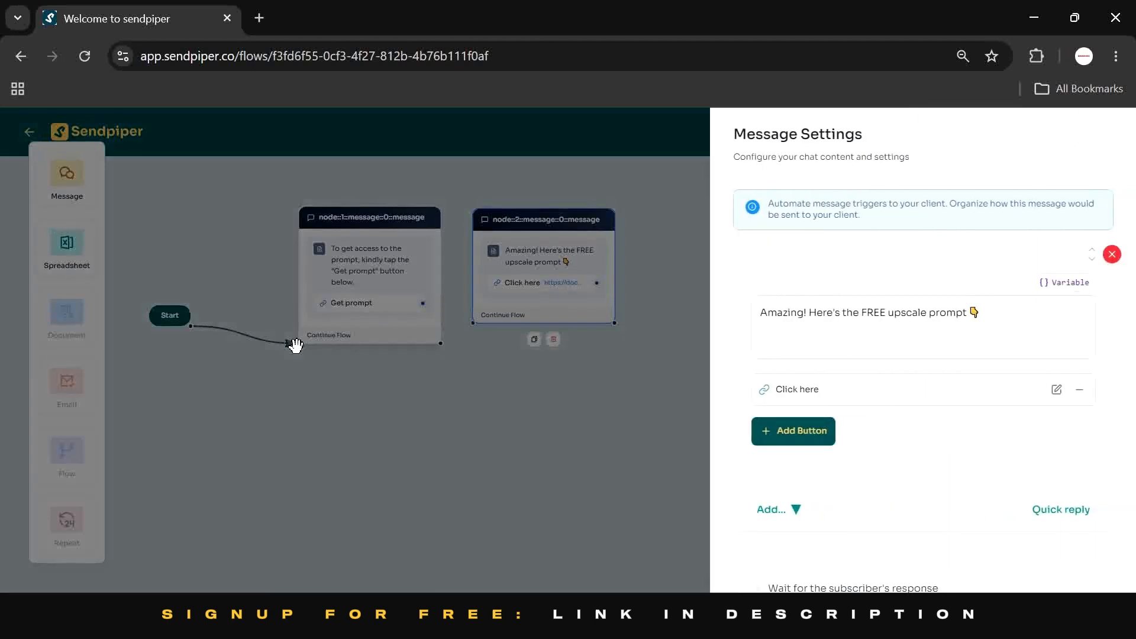
{"action": "left_click", "coordinate": [514, 385]}
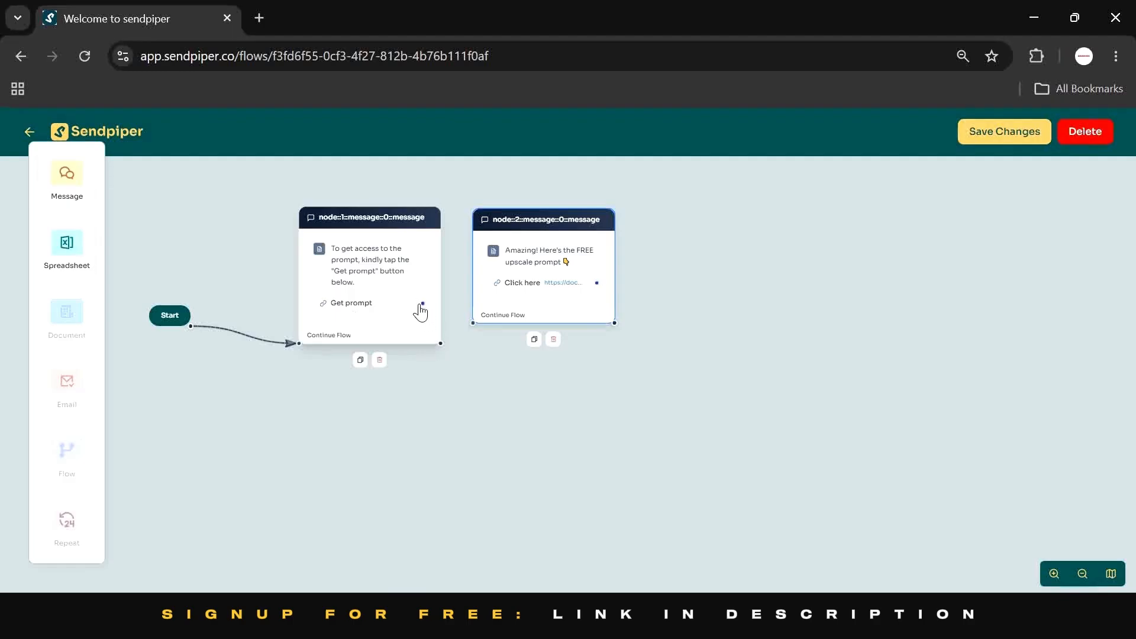
{"action": "left_click_drag", "start_coordinate": [423, 304], "coordinate": [473, 323]}
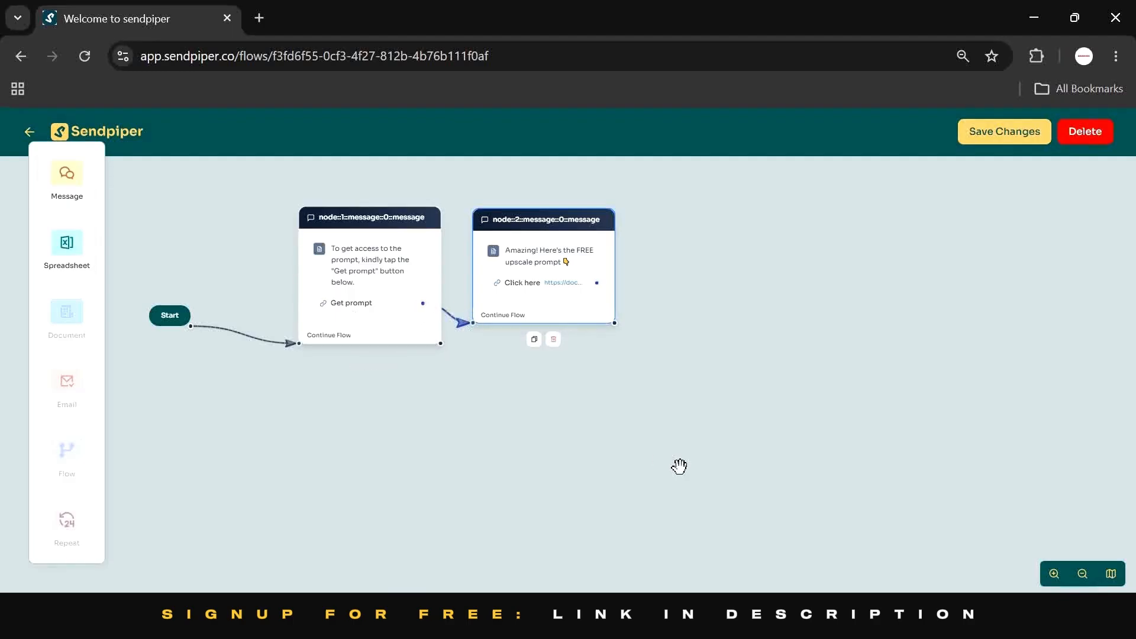